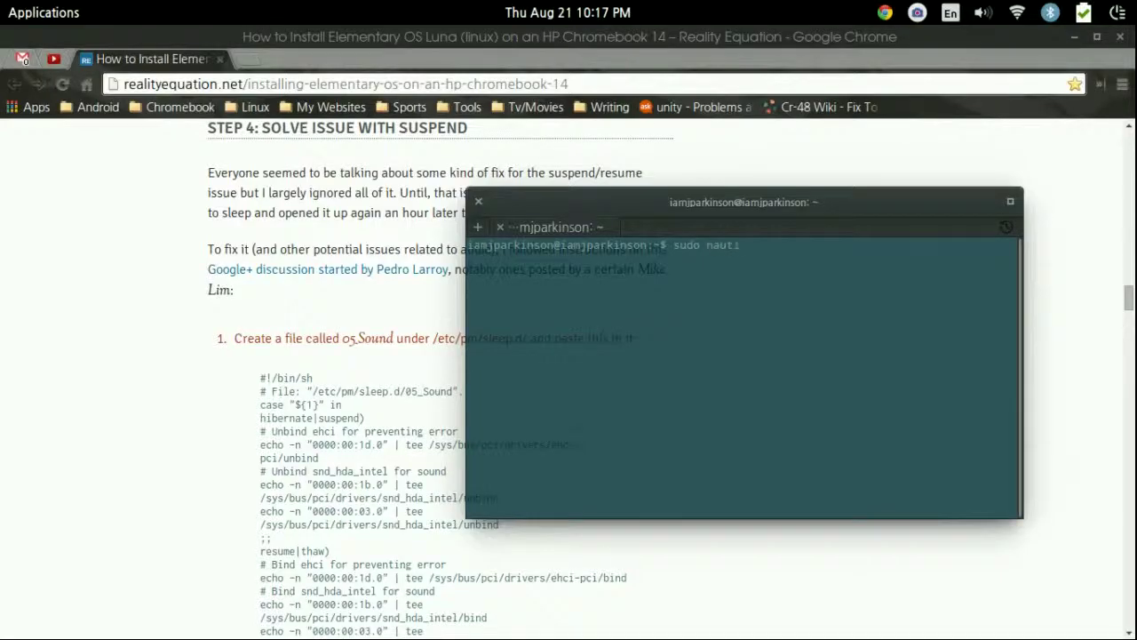
Run sudo nautilus in Terminal and enter the sudo password to get a root file manager.
text(lus)
key(Return)
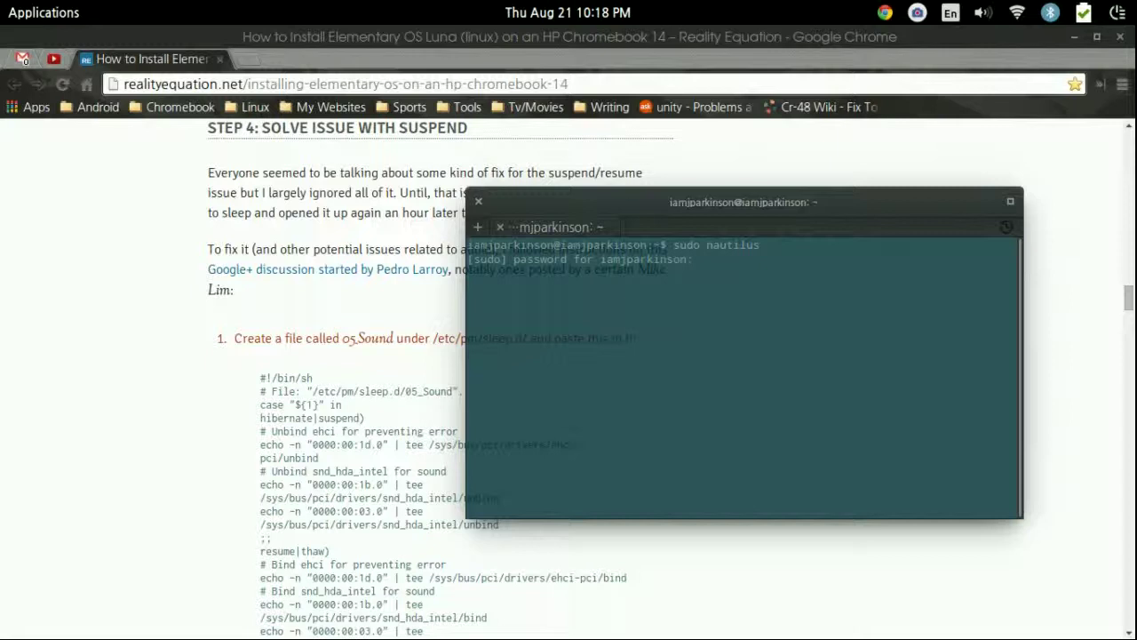
key(Return)
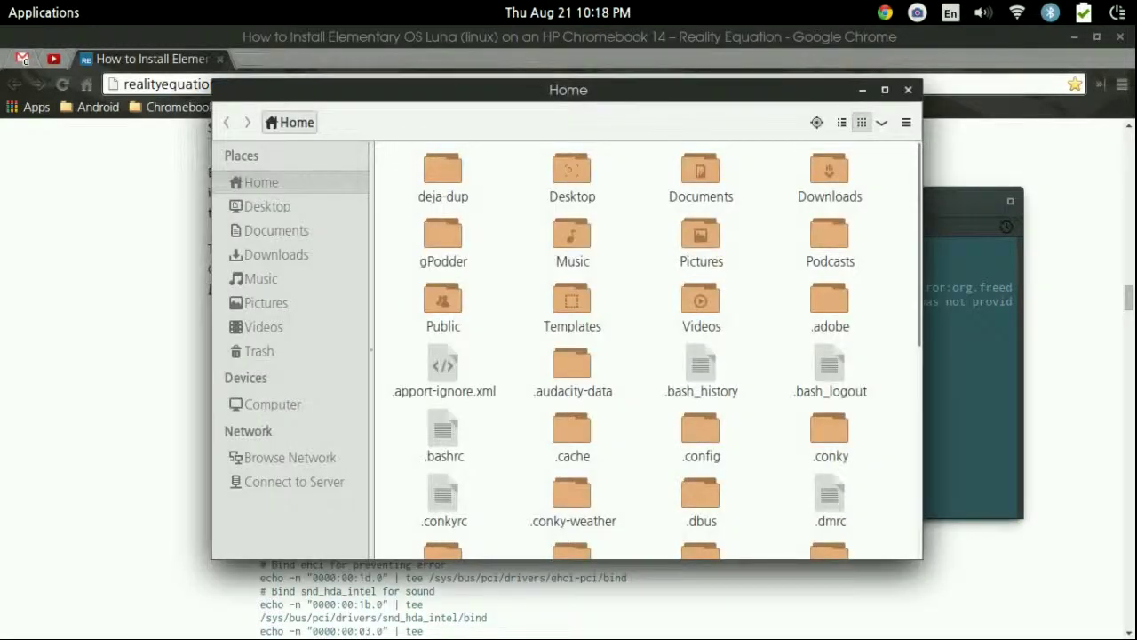
Browse from Computer into etc/pm/sleep.d and select the first 05_sound file.
click(266, 405)
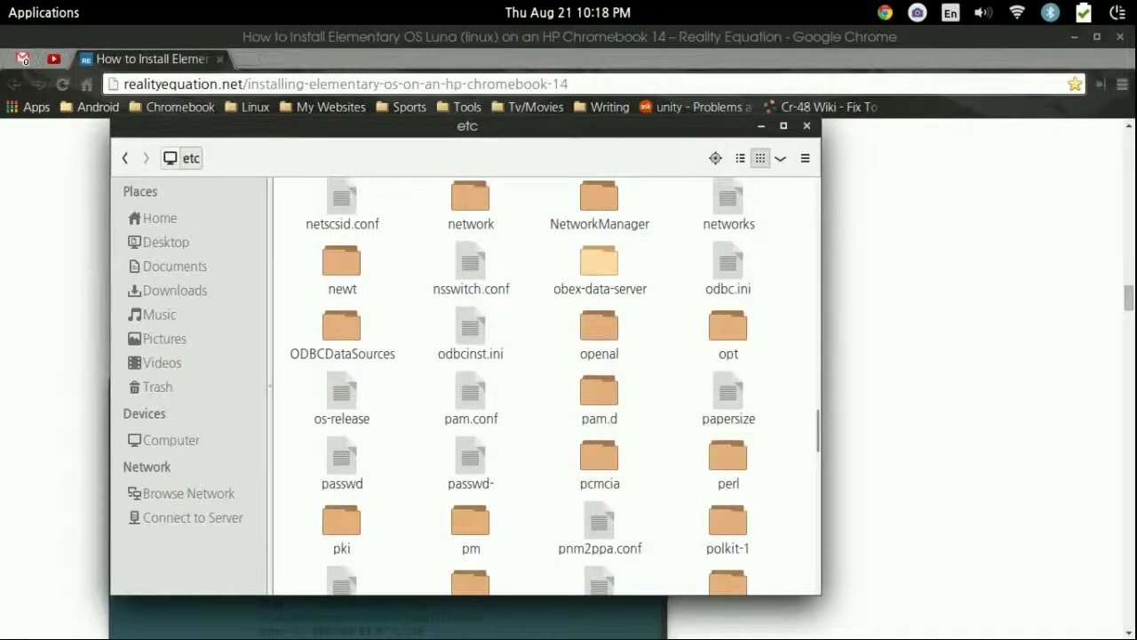
double_click(470, 523)
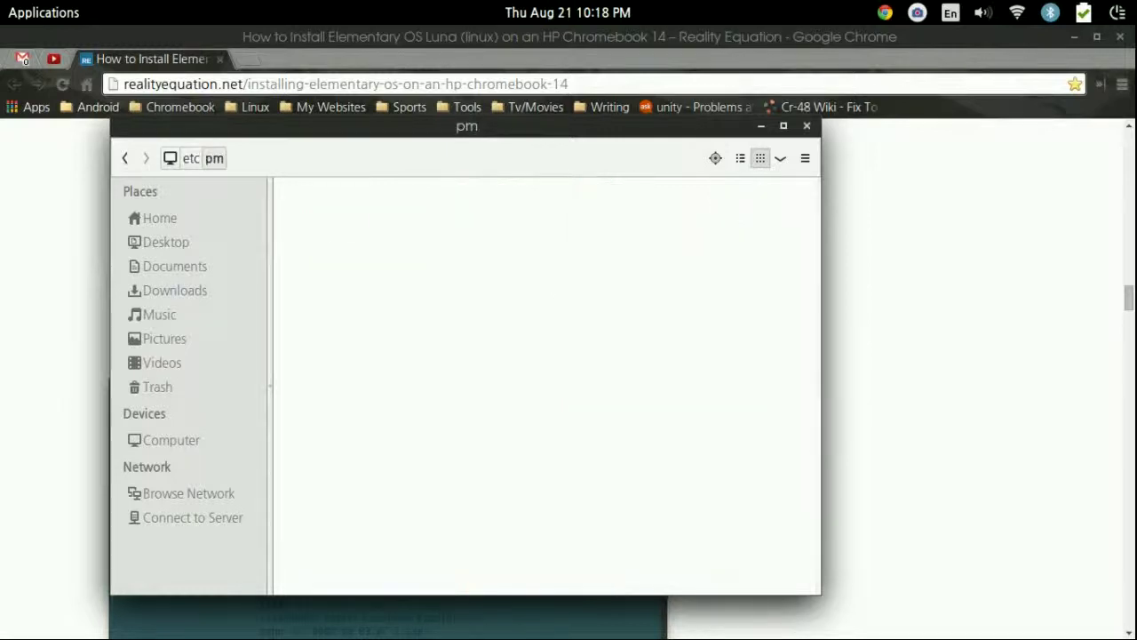
double_click(343, 206)
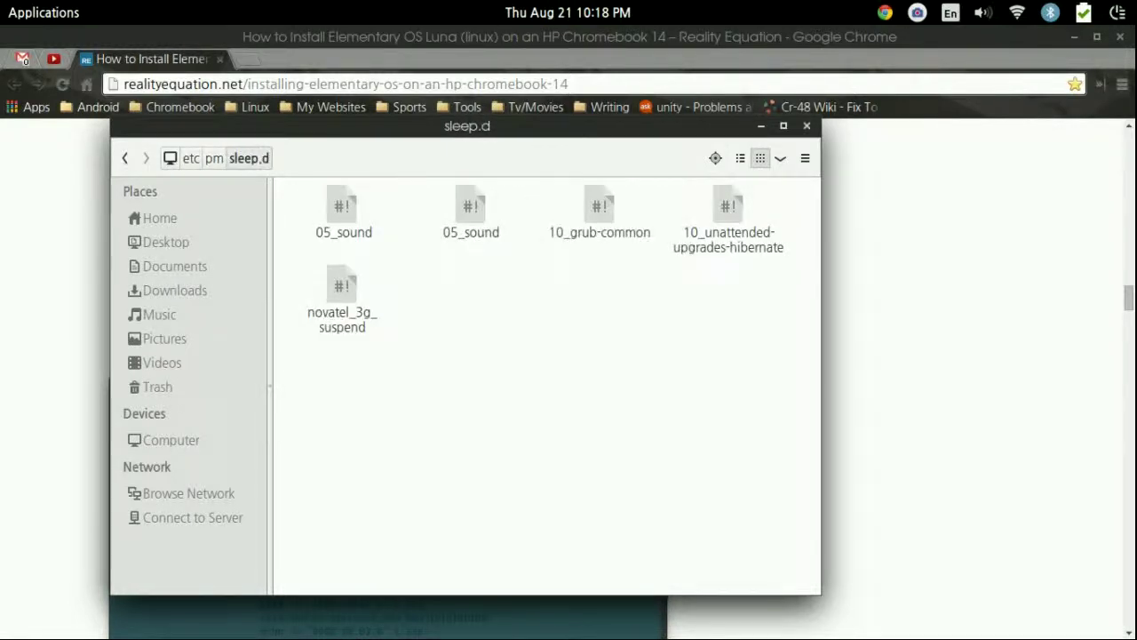
drag(435, 272, 480, 363)
click(471, 208)
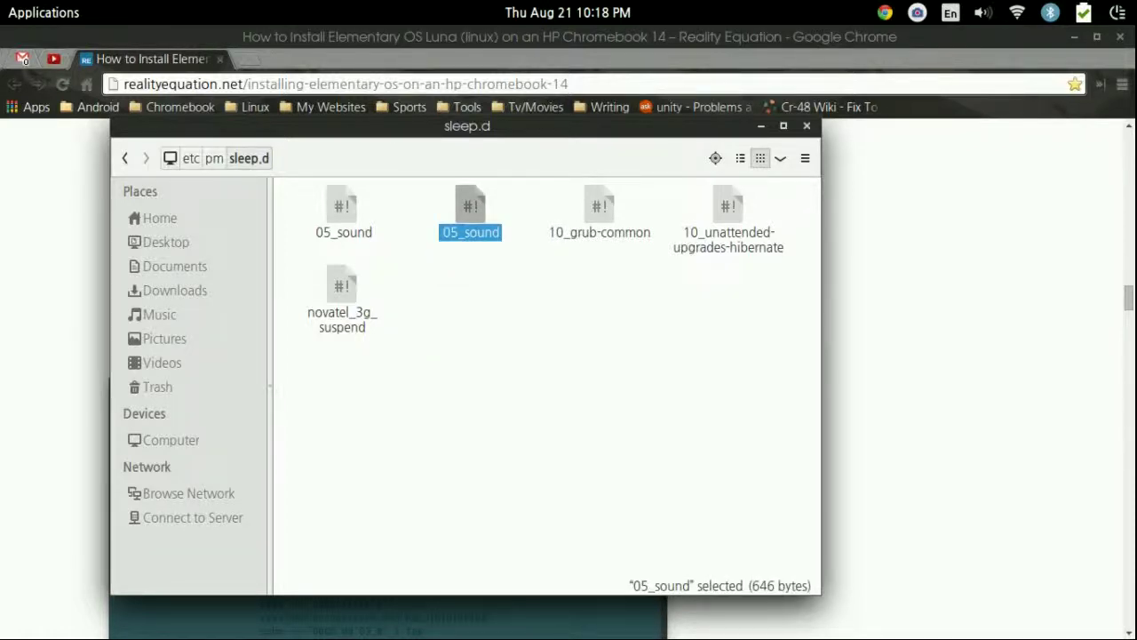
click(484, 297)
click(342, 208)
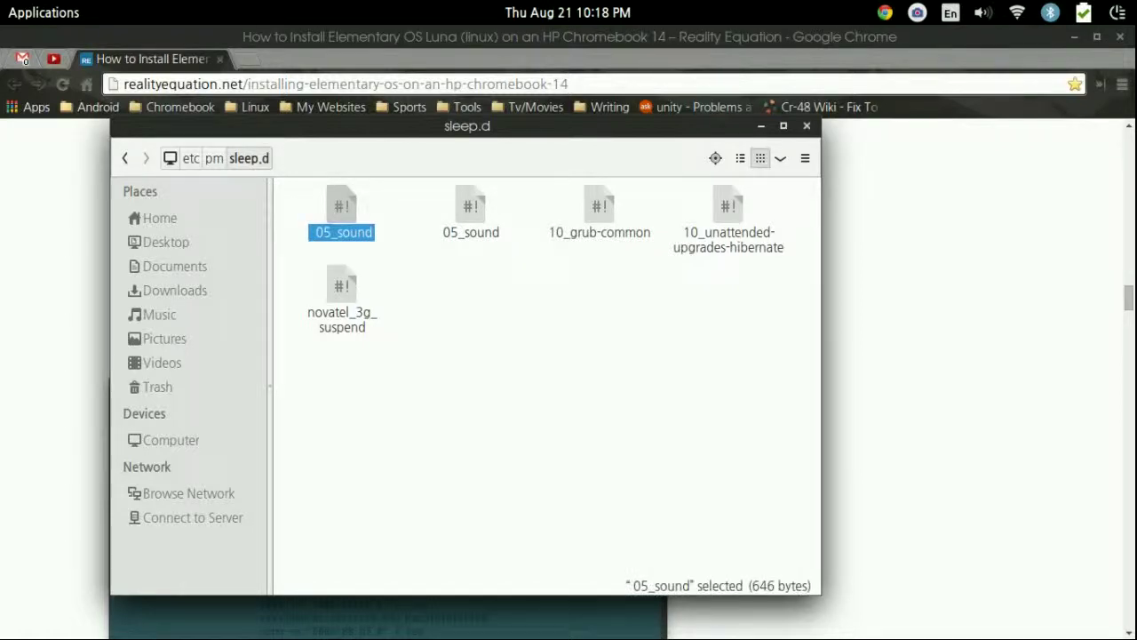
drag(382, 126, 410, 127)
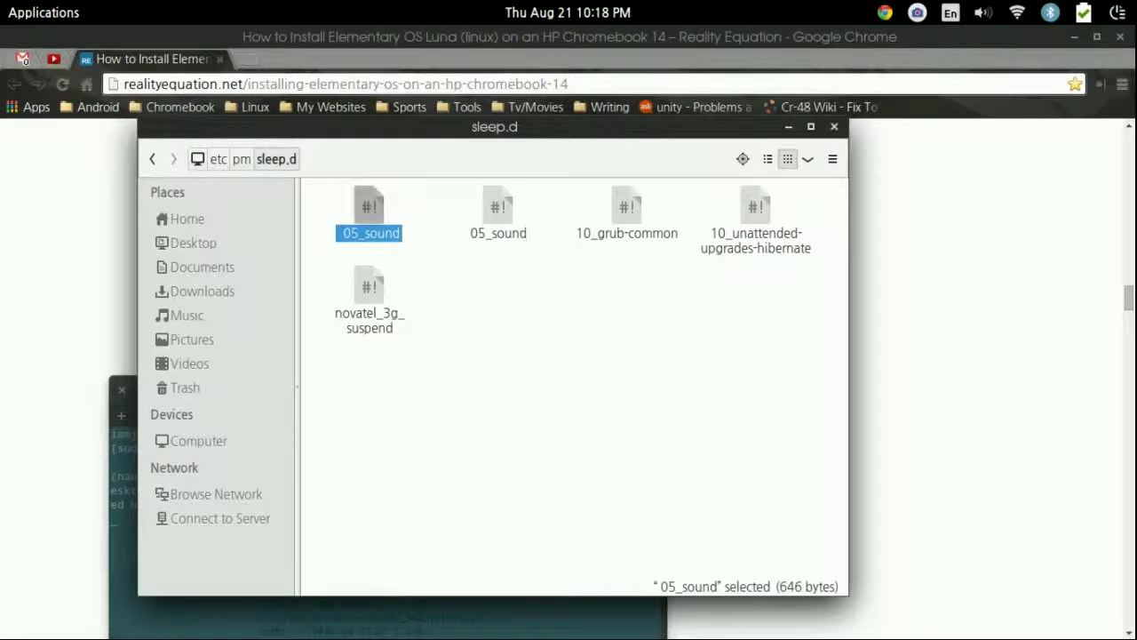
Open the first 05_sound in gedit and compare it with the article's #!/bin/sh…esac script.
right_click(367, 222)
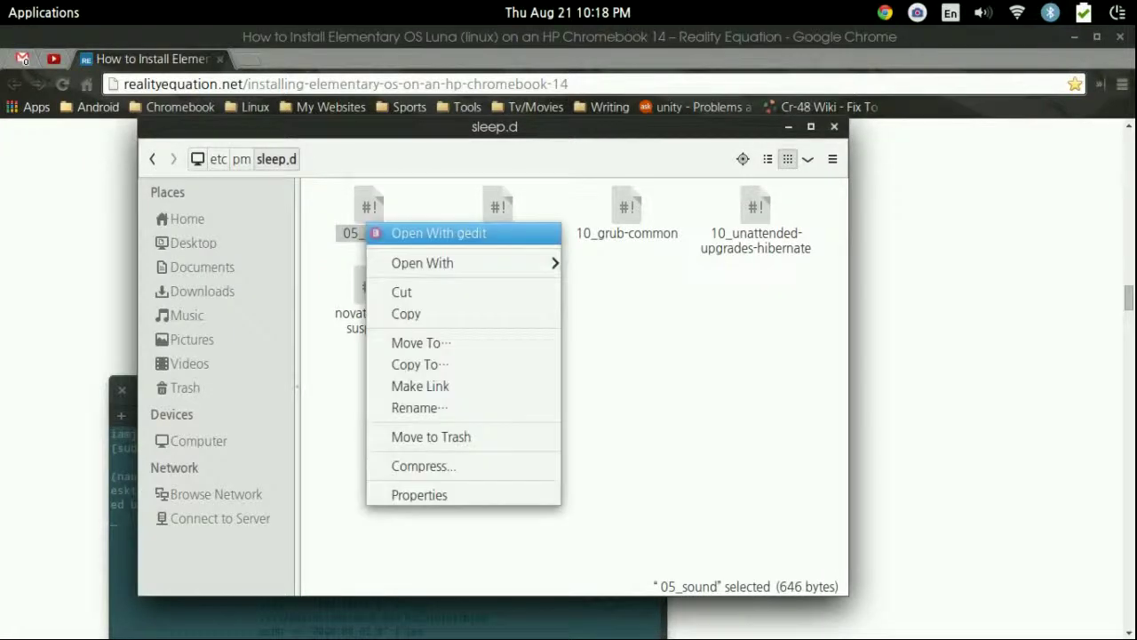
click(418, 233)
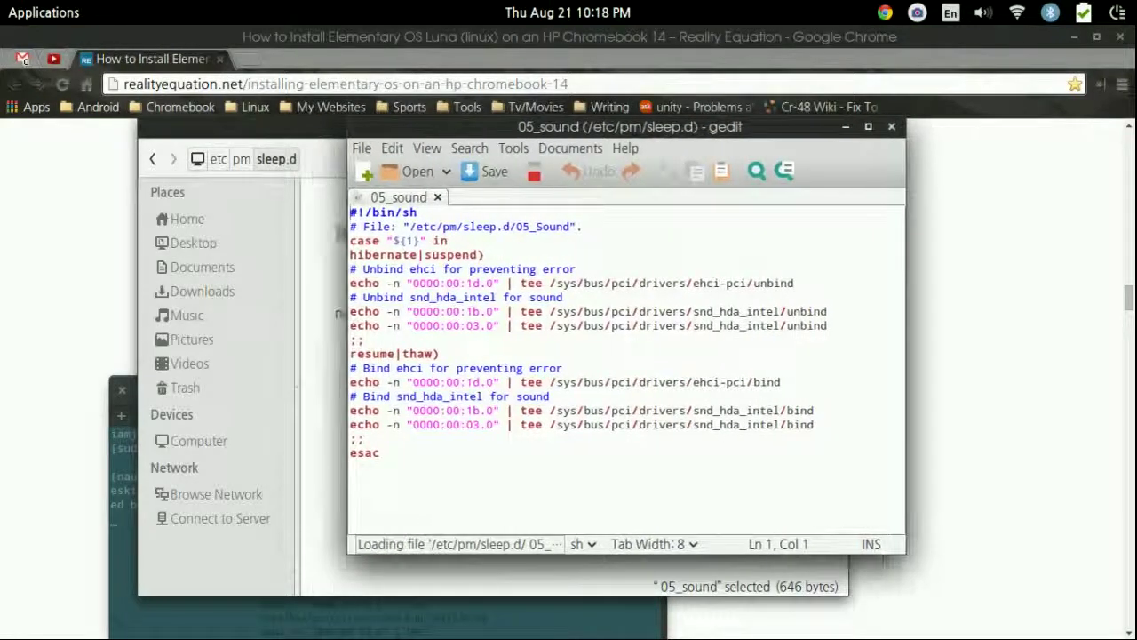
key(ctrl+a)
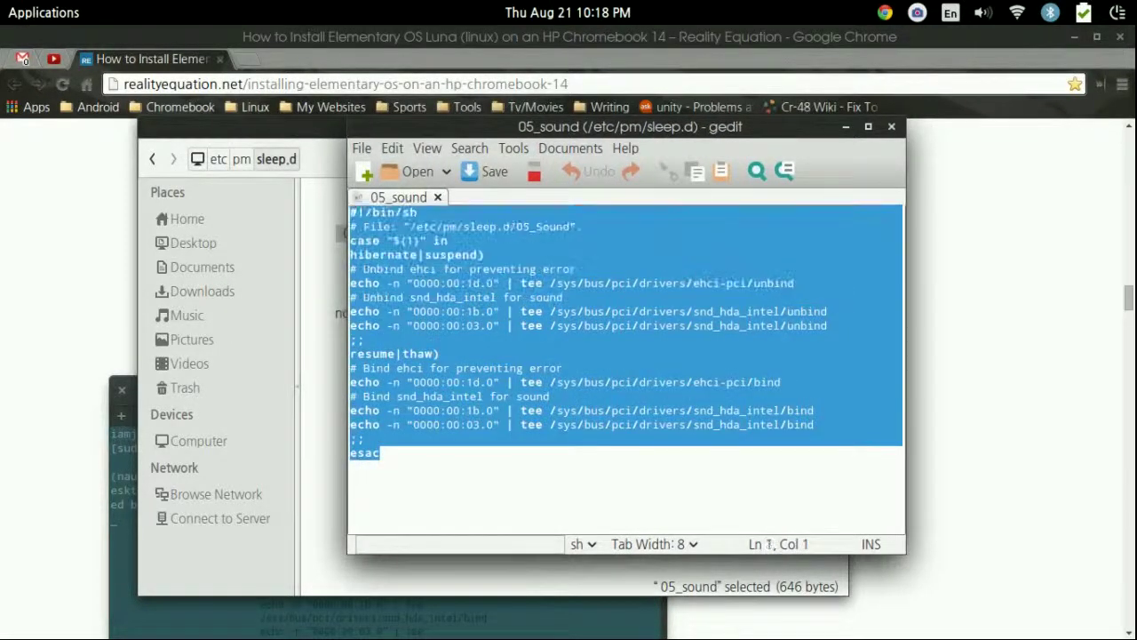
click(995, 356)
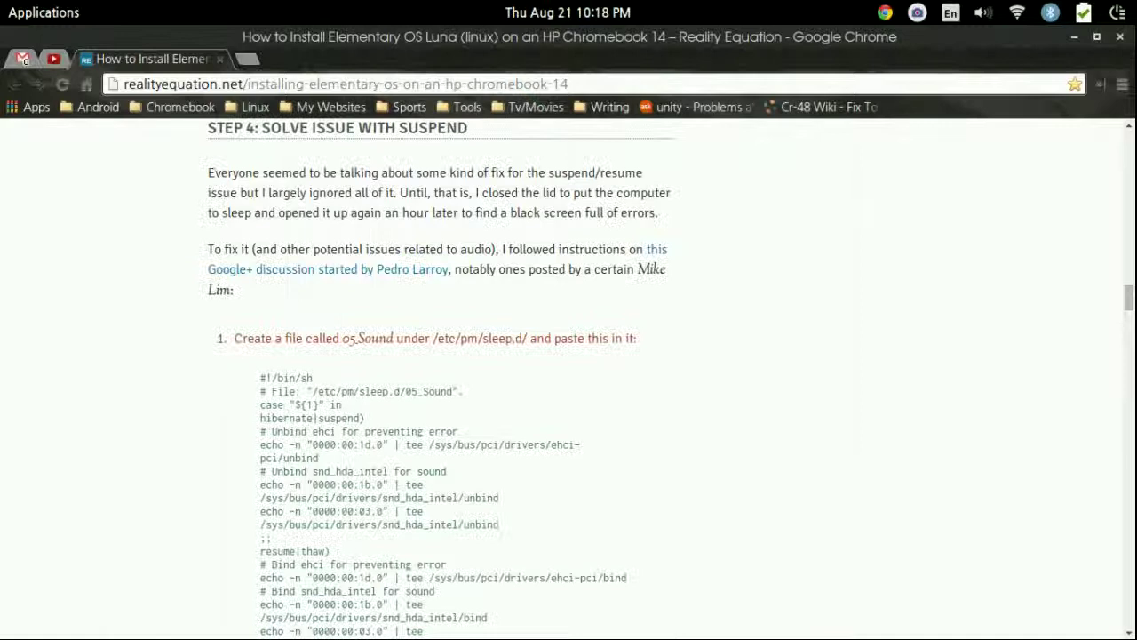
scroll(569, 376, down, 2)
drag(259, 282, 283, 584)
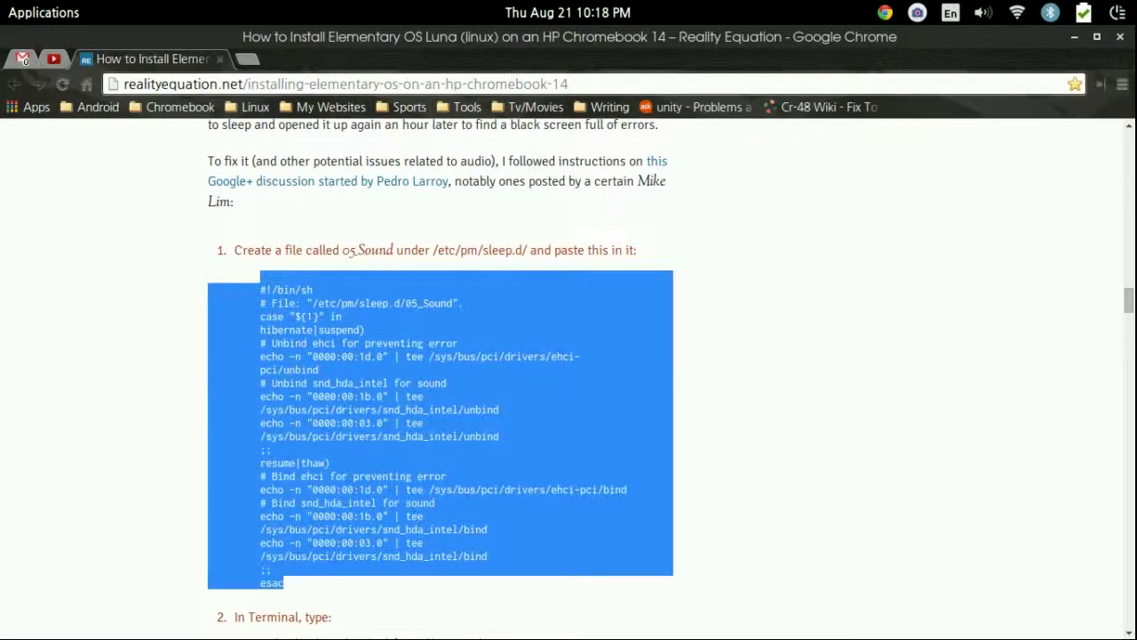
mouse_move(530, 633)
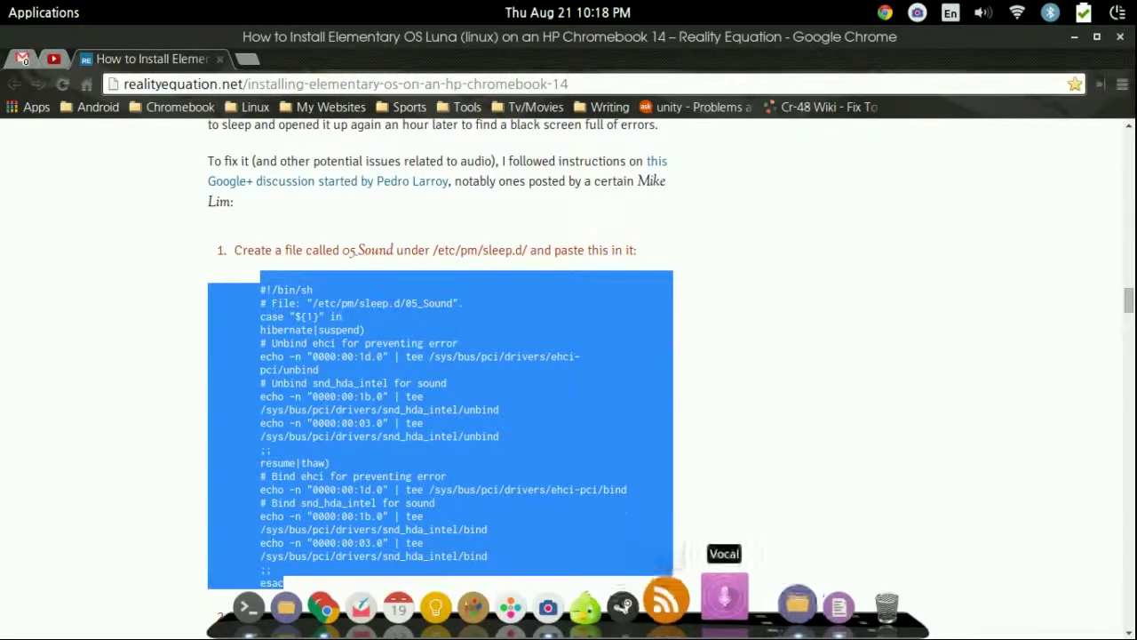
click(769, 595)
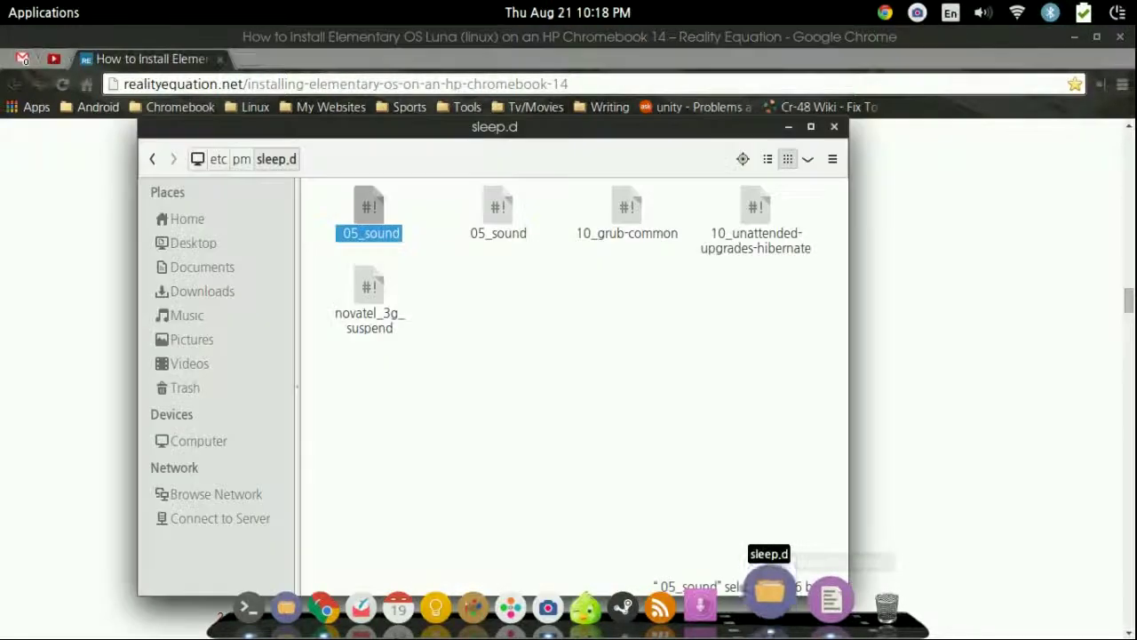
click(509, 418)
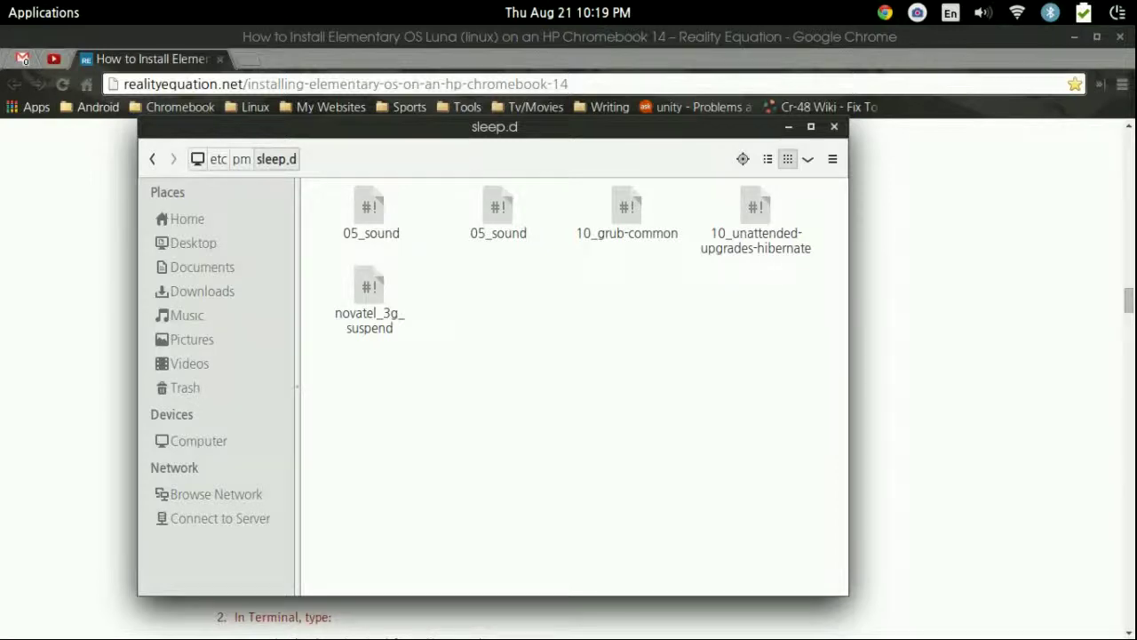
Close the 05_sound editor and bring the article back, scrolling further down.
right_click(384, 224)
click(444, 409)
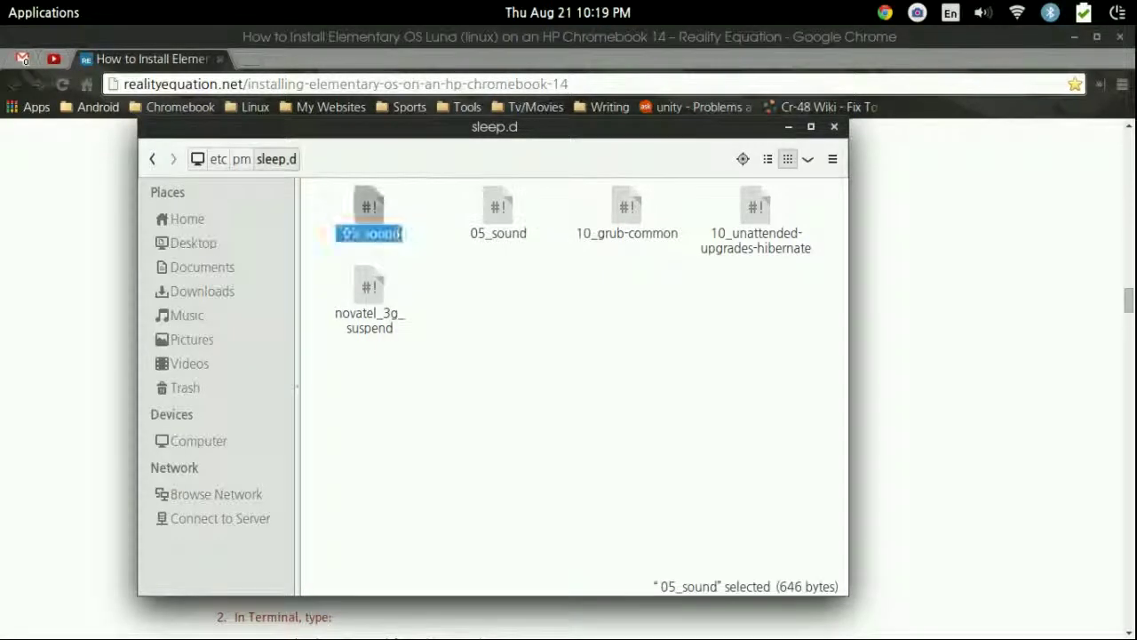
drag(578, 126, 857, 118)
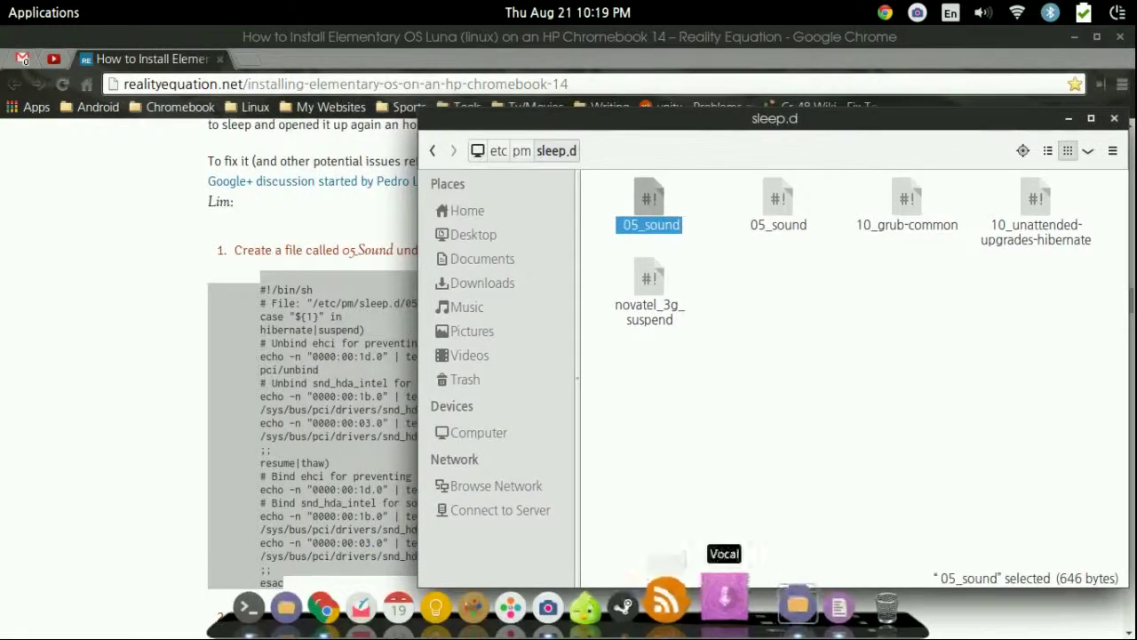
click(813, 604)
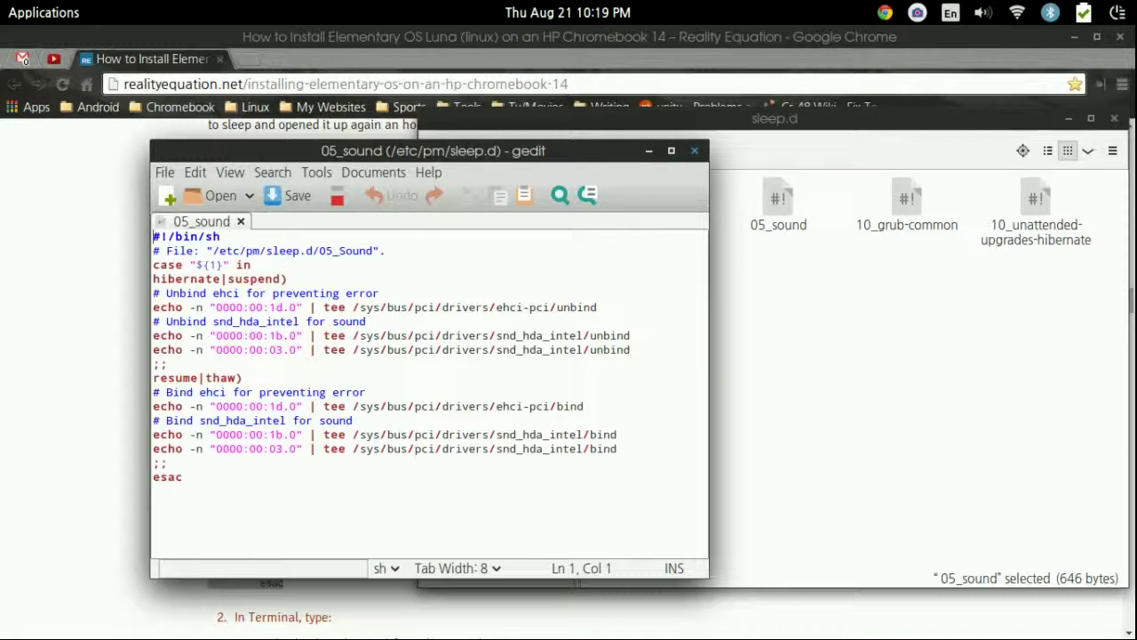
click(694, 151)
drag(695, 120, 657, 137)
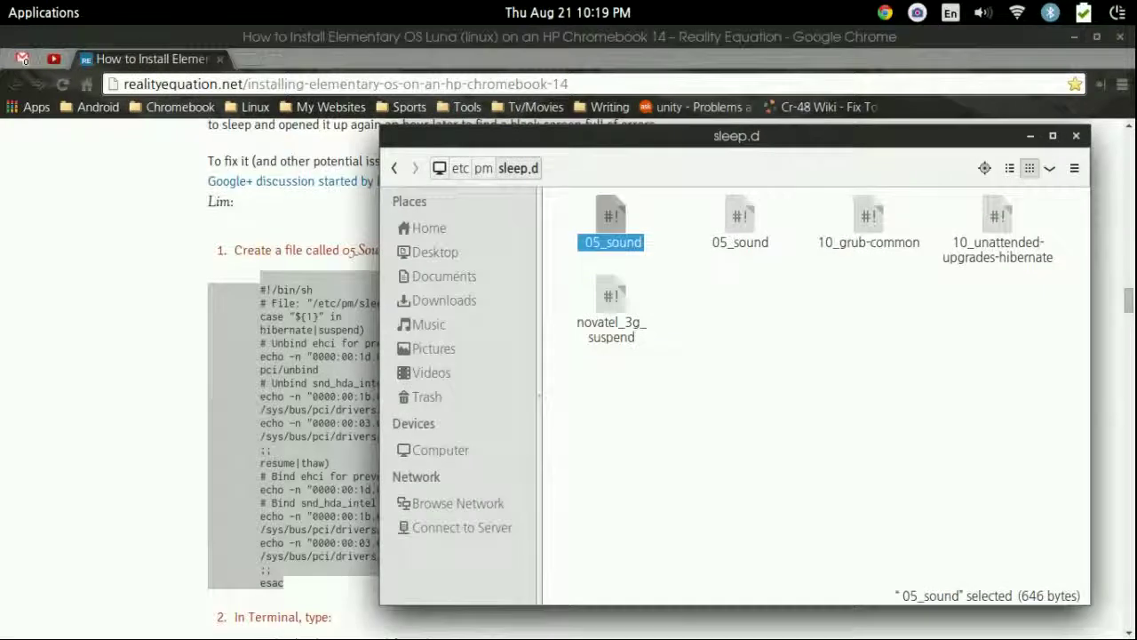
click(311, 222)
scroll(568, 378, down, 4)
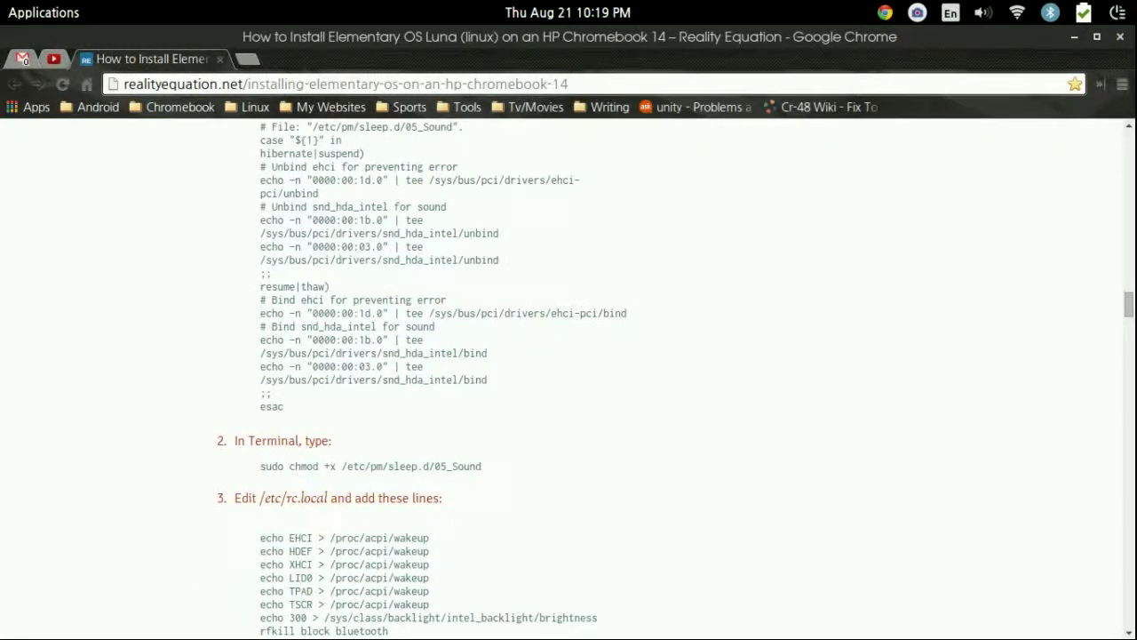
Highlight the article's sudo chmod command line, then return to the file manager.
drag(260, 466, 487, 468)
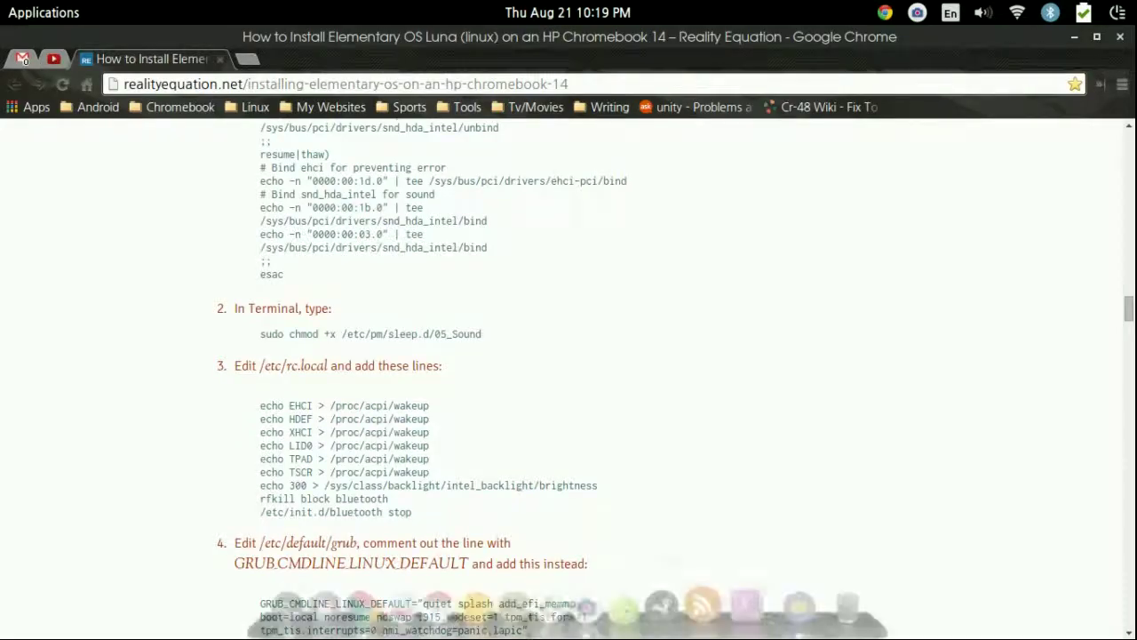
click(787, 595)
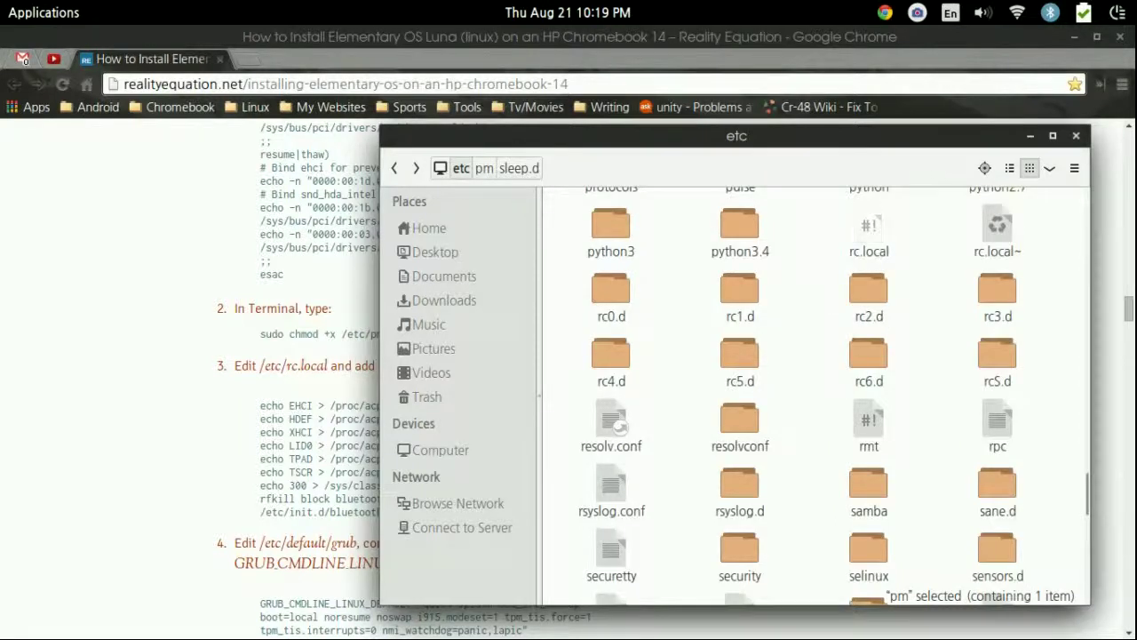
Open rc.local in gedit and select the added wakeup and bluetooth lines above exit 0.
right_click(868, 229)
key(Return)
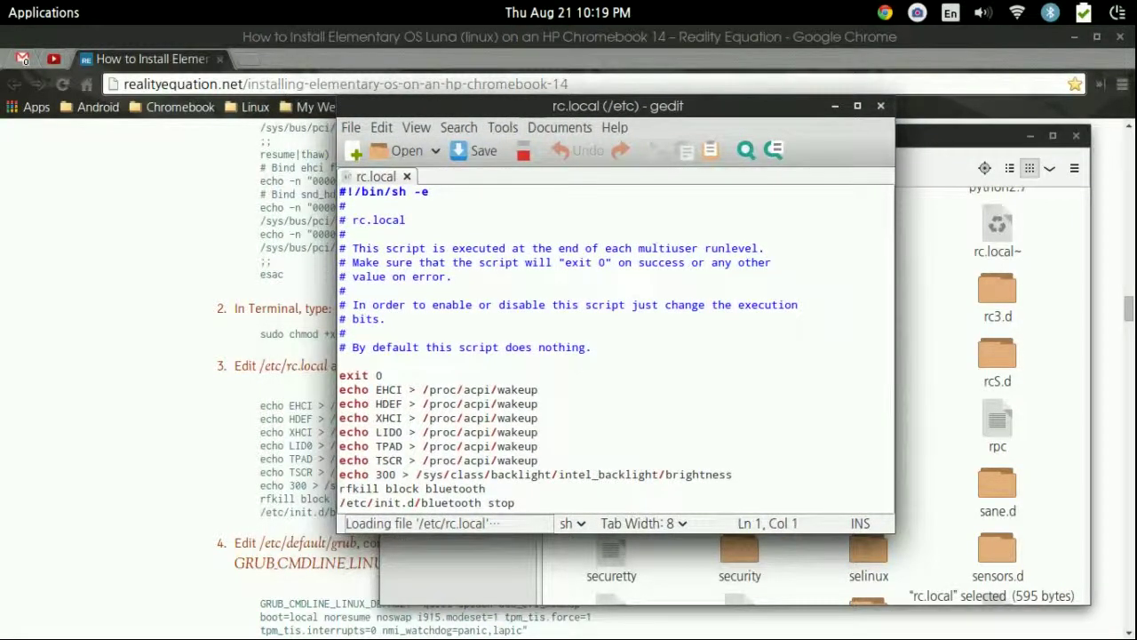
drag(385, 376, 339, 192)
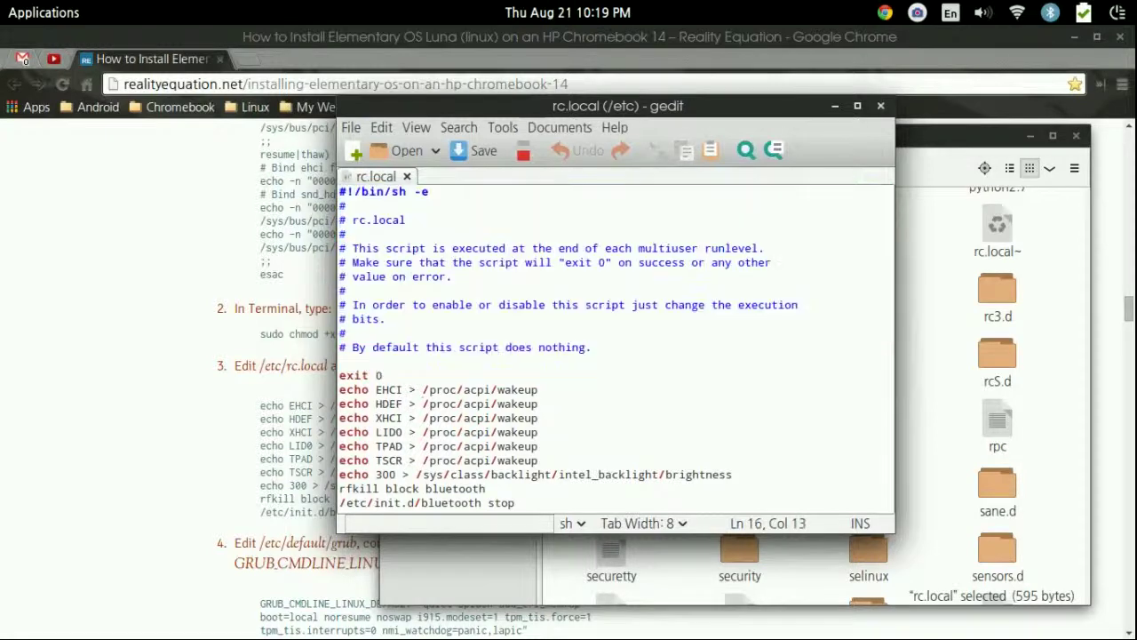
drag(346, 390, 515, 503)
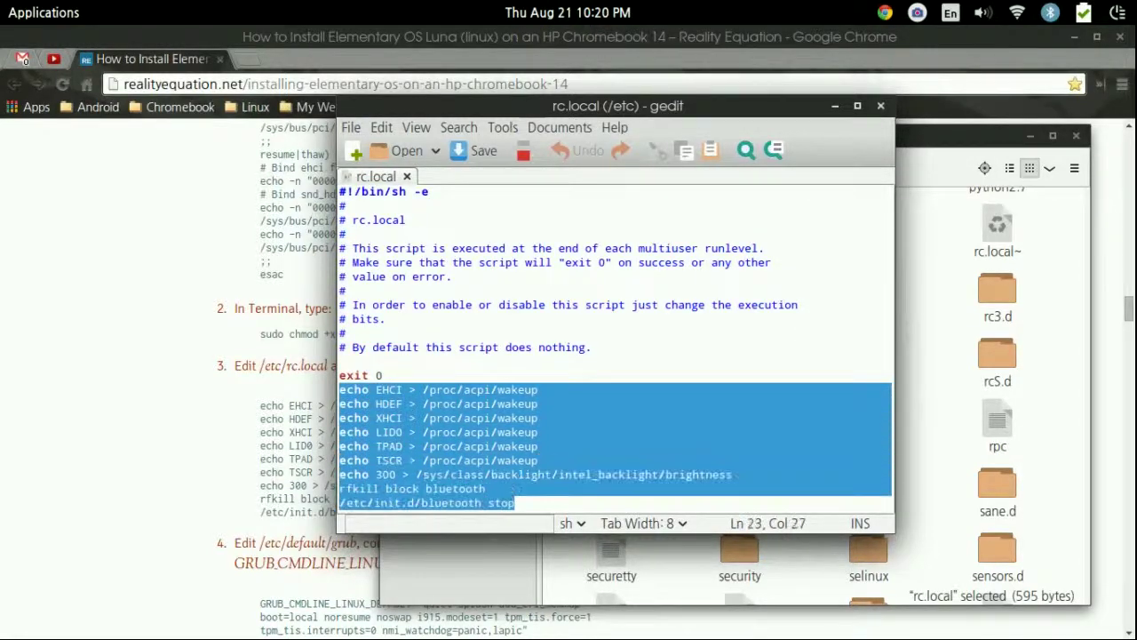
Compare those lines with the tutorial's rc.local lines, then close rc.local.
click(261, 392)
drag(260, 392, 411, 513)
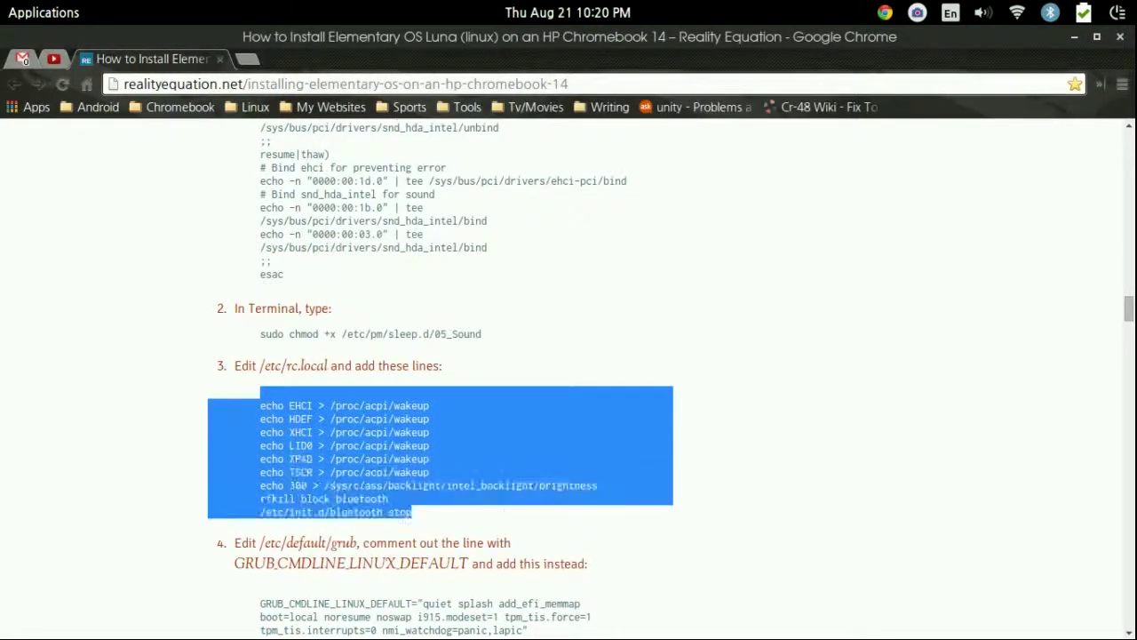
click(444, 508)
scroll(569, 382, down, 2)
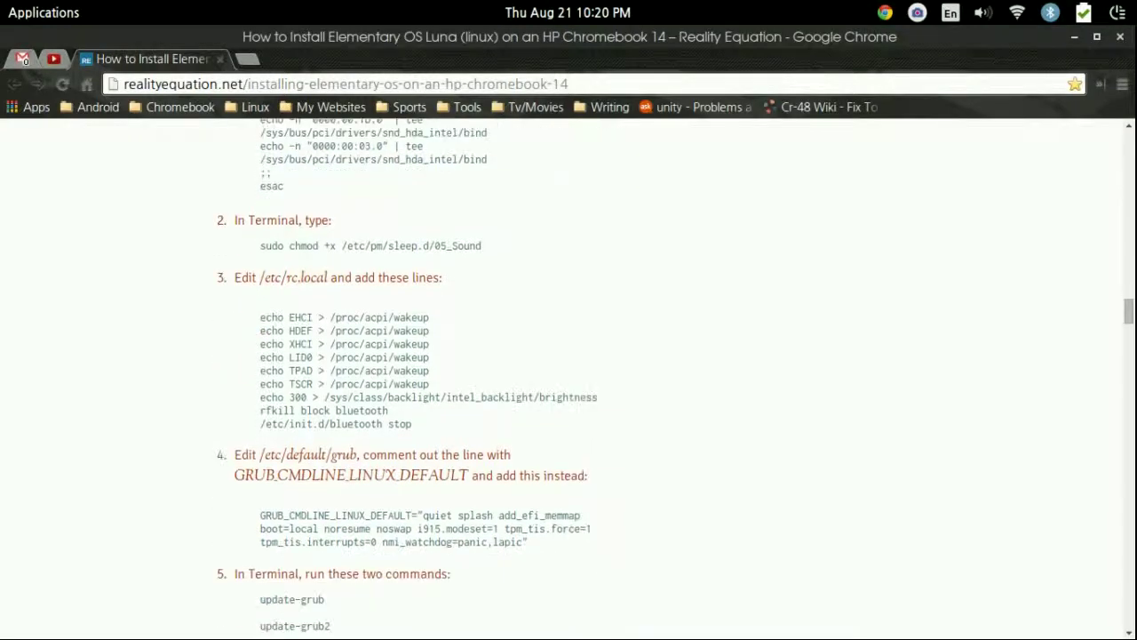
mouse_move(673, 605)
click(825, 597)
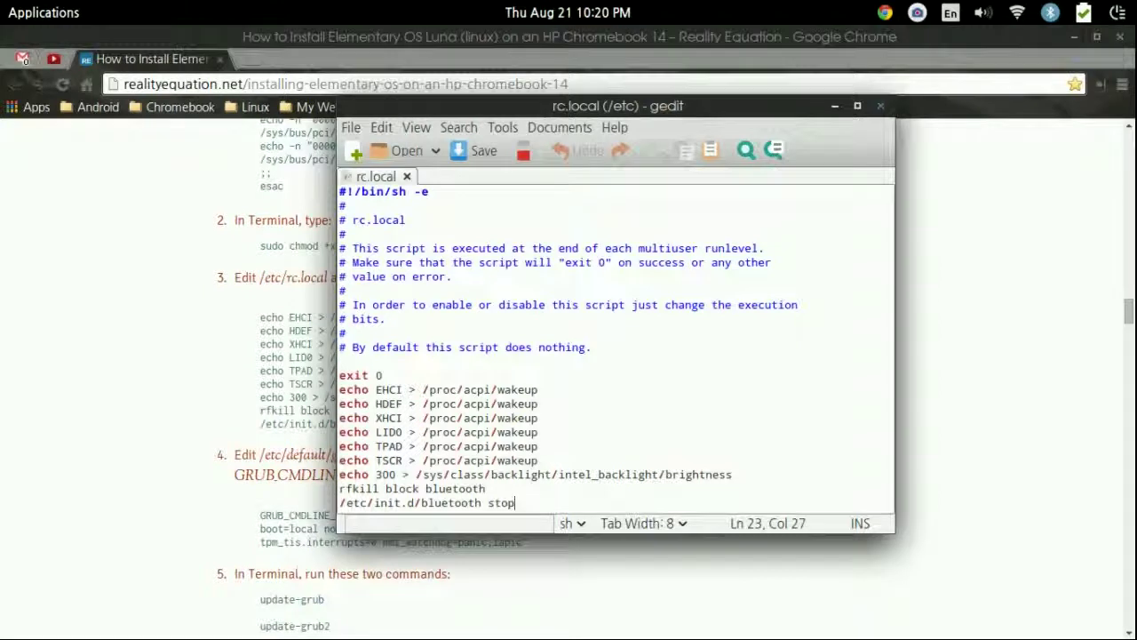
click(881, 106)
scroll(569, 378, down, 1)
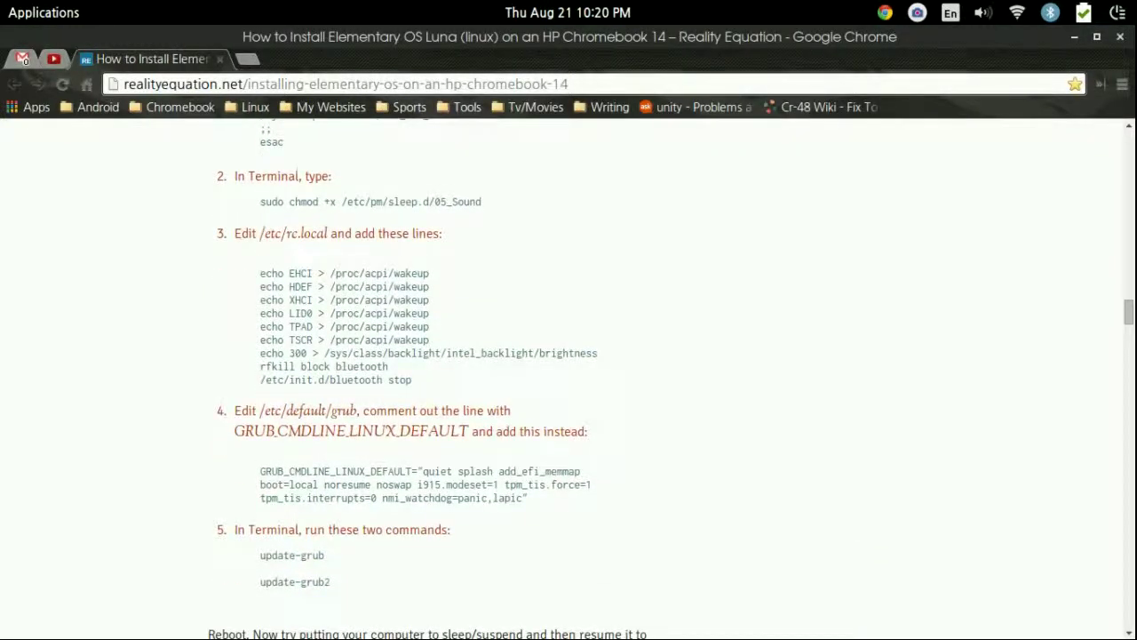
Go to /etc/default in the root file manager and right-click the grub file.
mouse_move(662, 613)
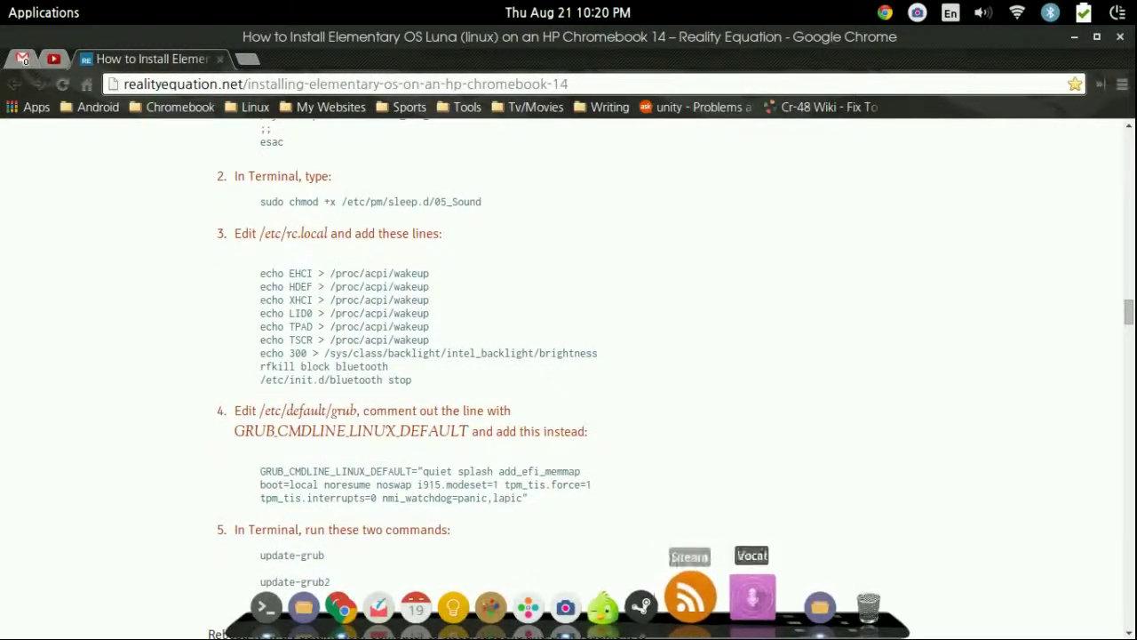
click(808, 599)
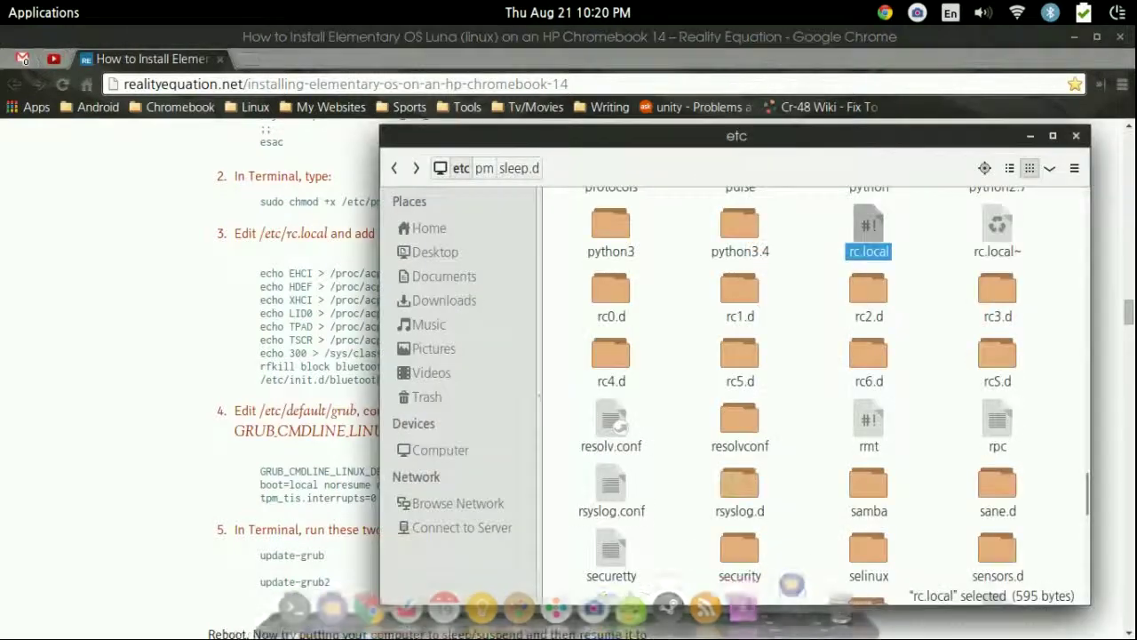
scroll(815, 398, up, 10)
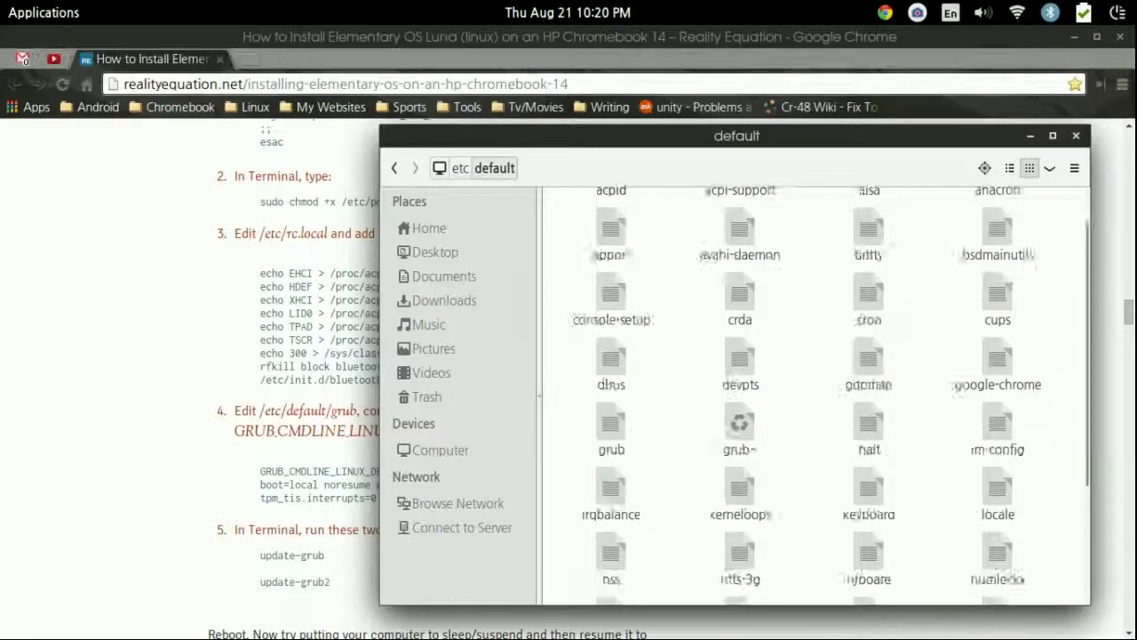
scroll(816, 396, down, 5)
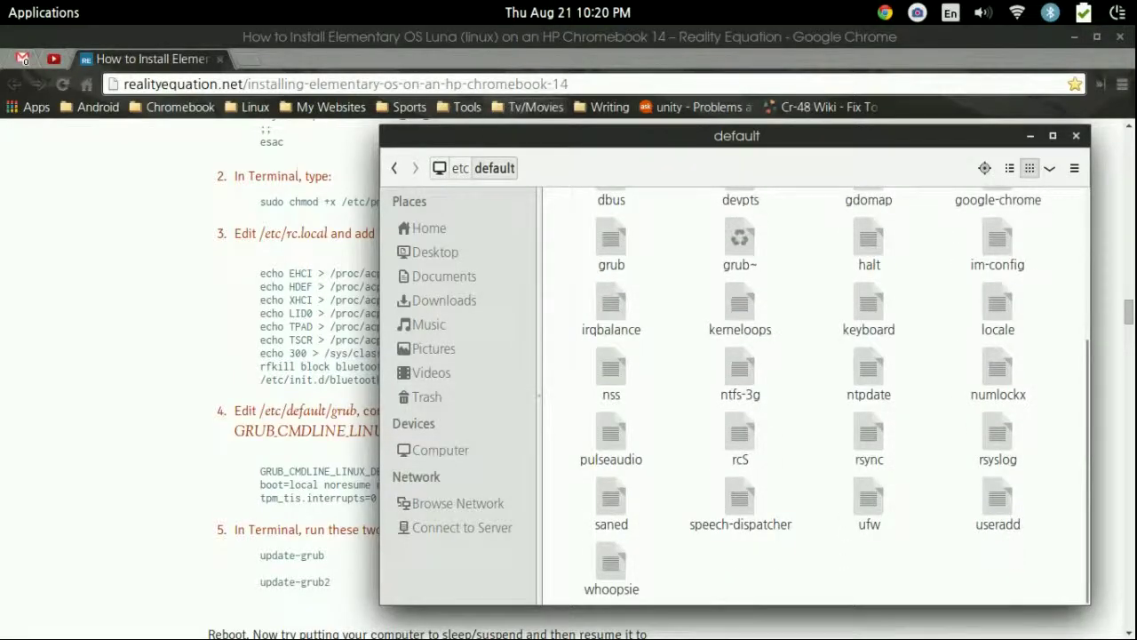
drag(569, 136, 487, 120)
scroll(659, 293, up, 2)
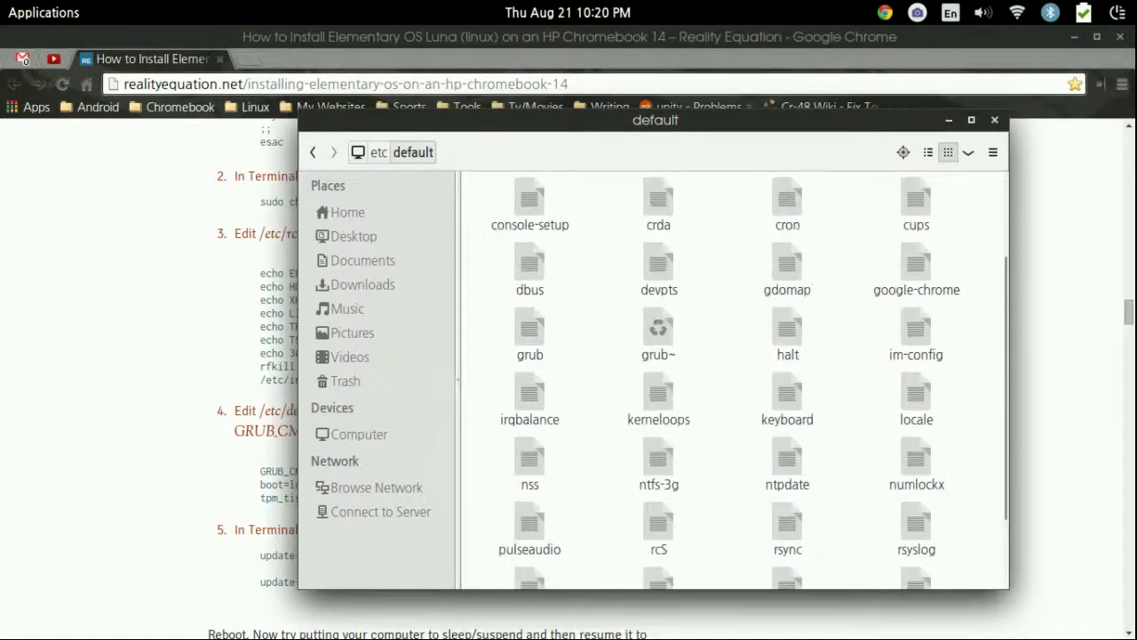
right_click(529, 341)
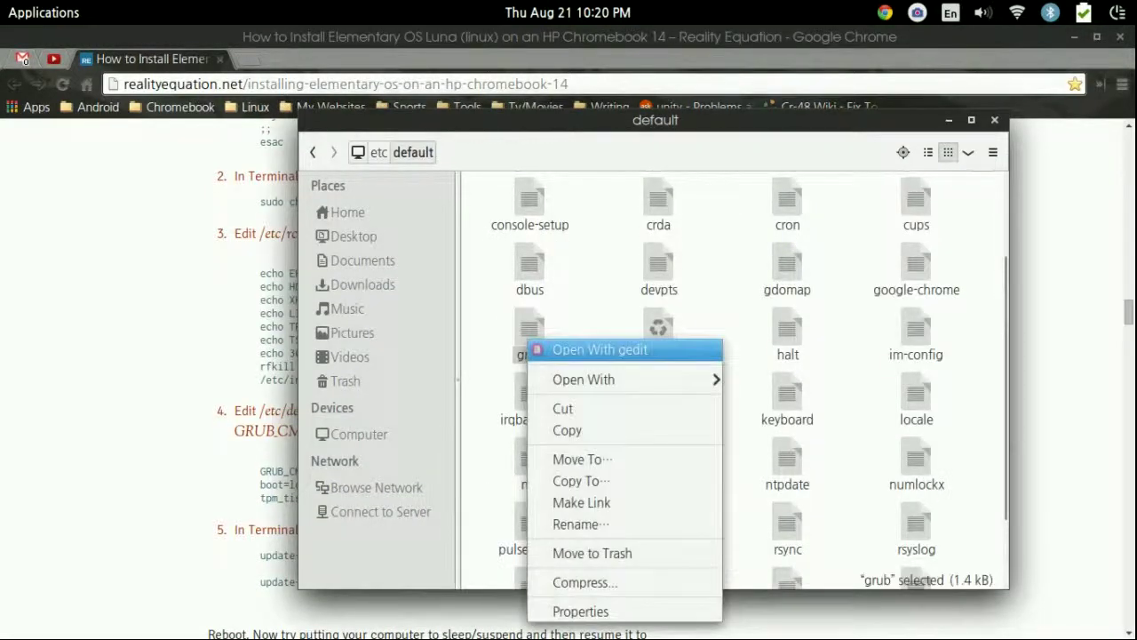
Open grub in gedit and inspect the GRUB_CMDLINE_LINUX_DEFAULT line on line 11.
click(586, 351)
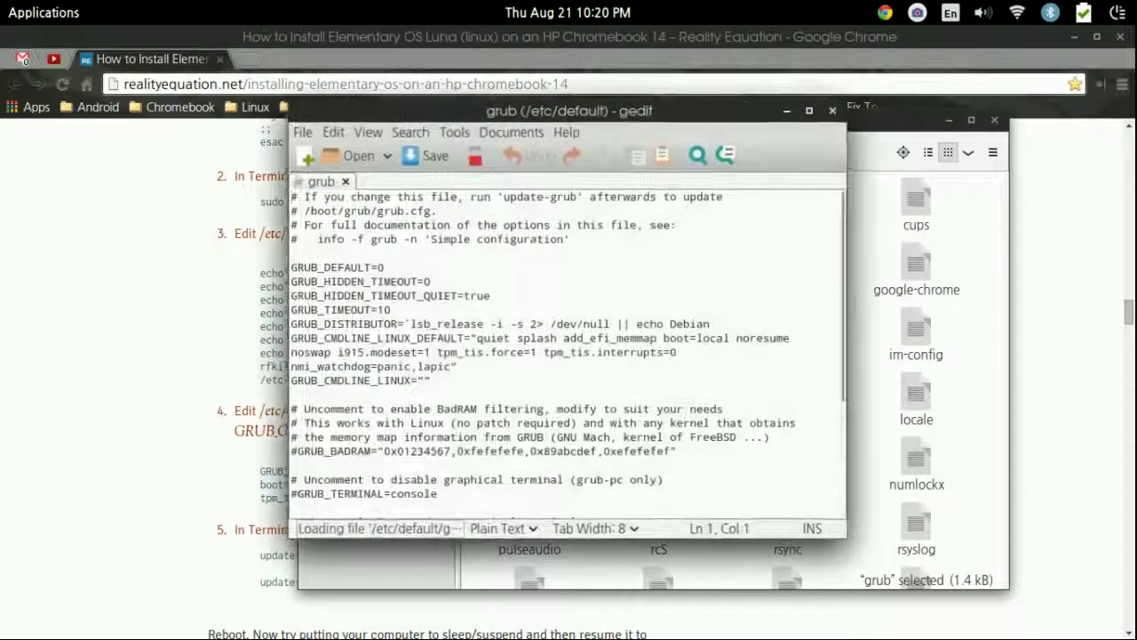
scroll(569, 355, down, 3)
scroll(568, 355, up, 2)
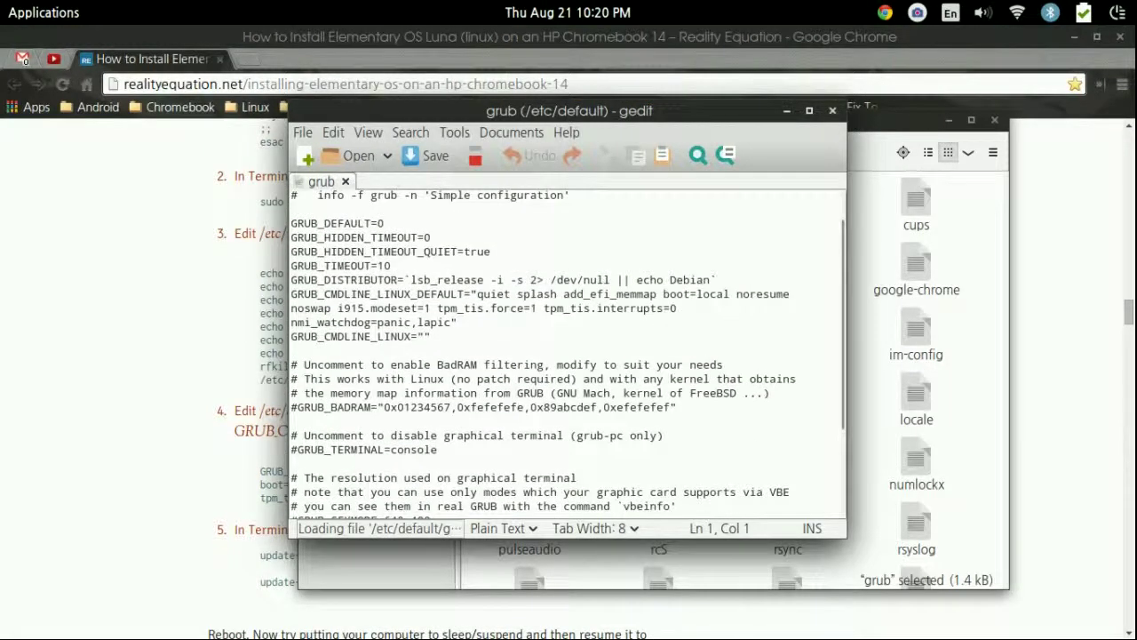
drag(292, 294, 312, 294)
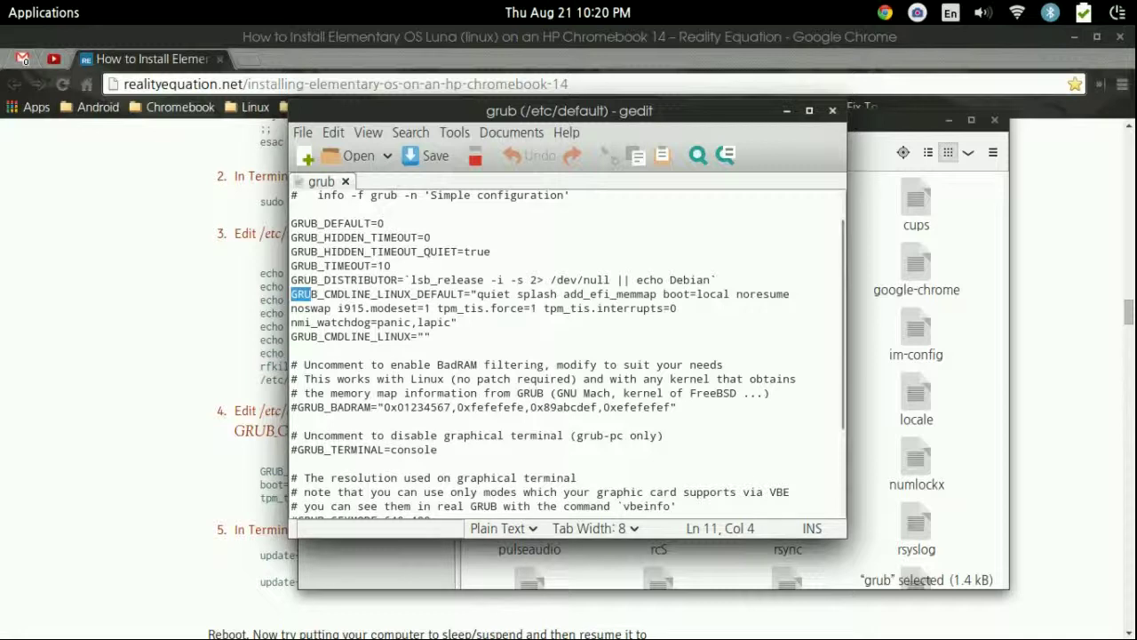
drag(291, 336, 430, 336)
click(323, 294)
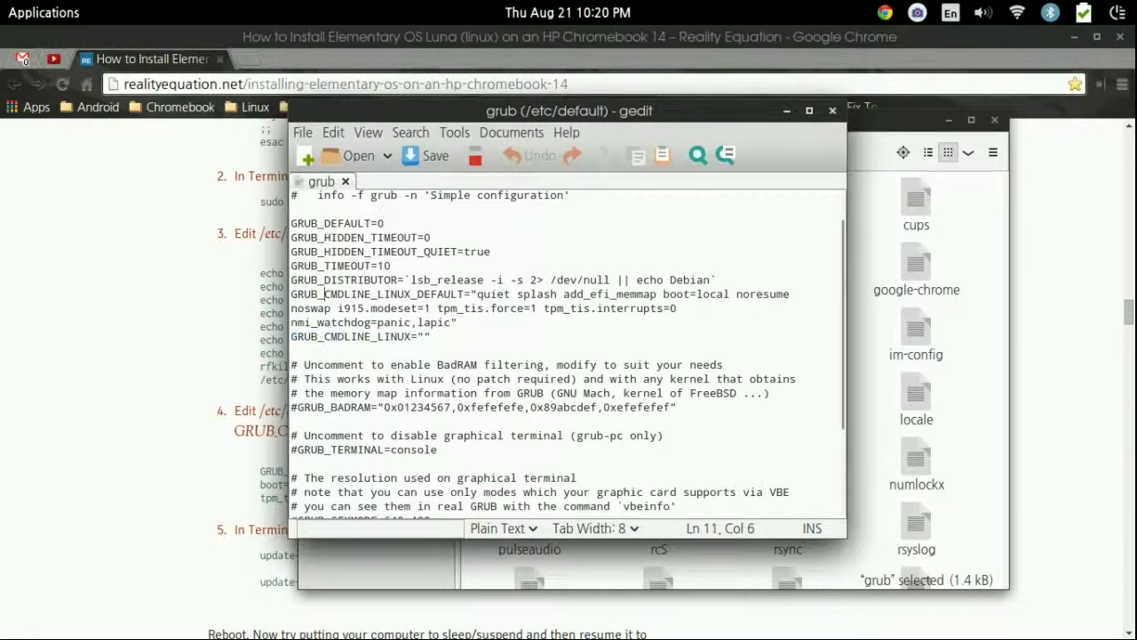
drag(290, 294, 384, 294)
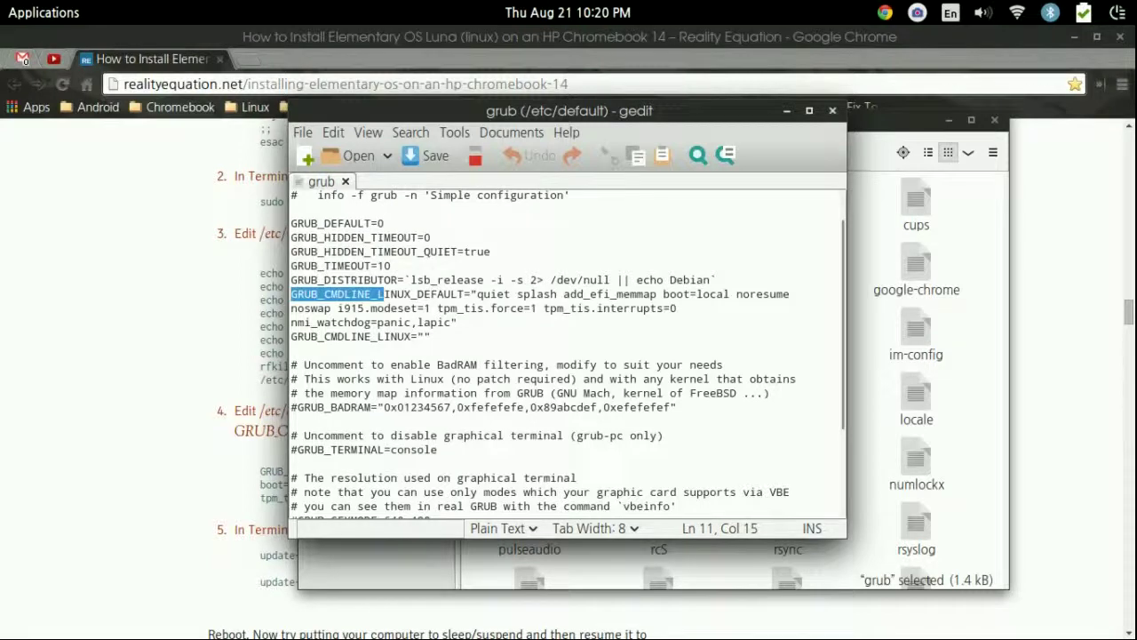
click(338, 295)
Match line 11 against the tutorial's replacement GRUB_CMDLINE_LINUX_DEFAULT block, then close the grub file.
click(249, 356)
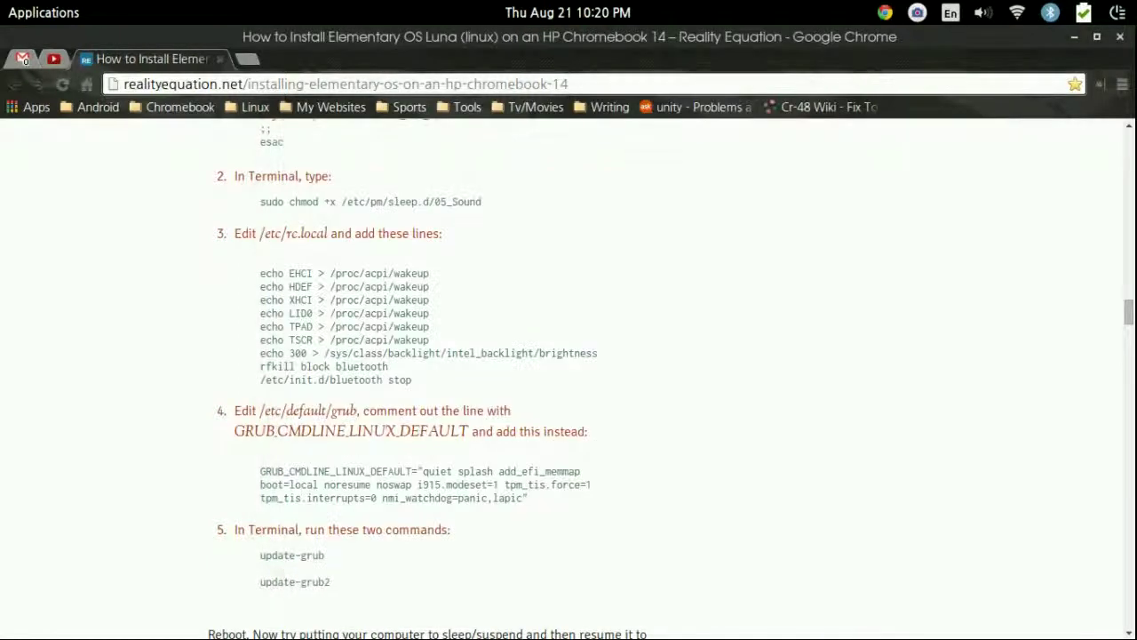
drag(261, 471, 529, 498)
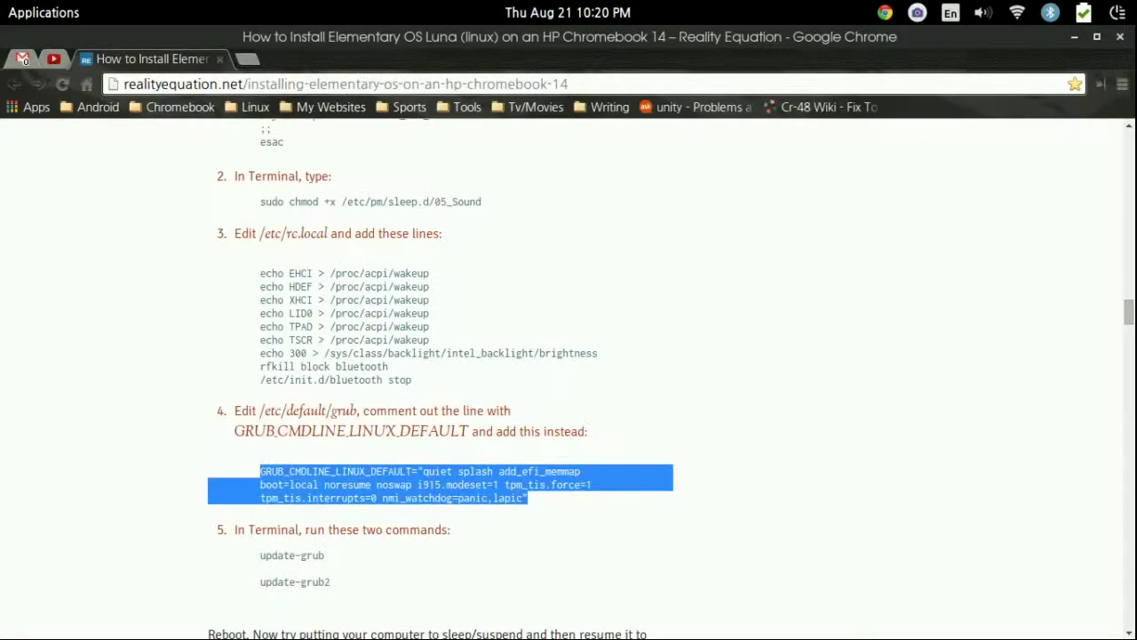
click(815, 607)
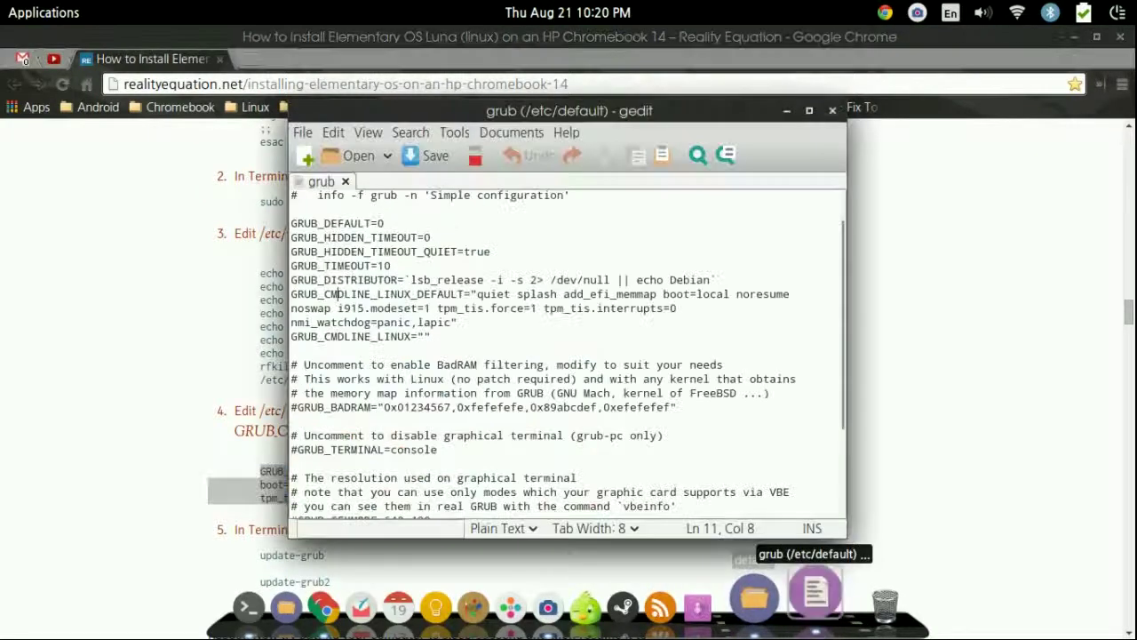
click(317, 293)
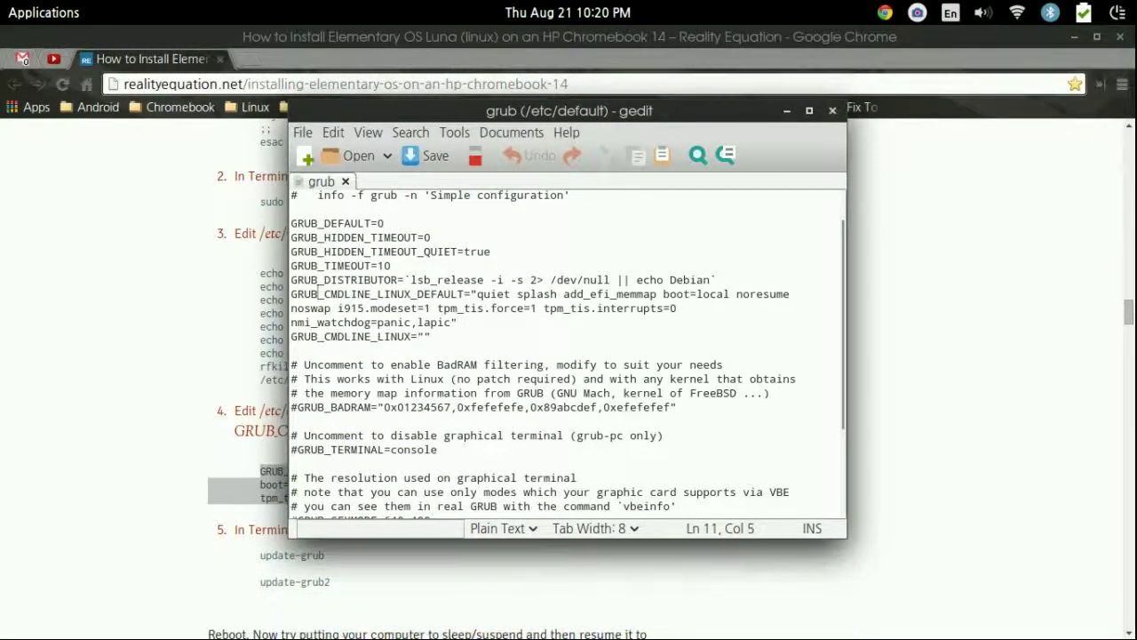
drag(290, 293, 457, 322)
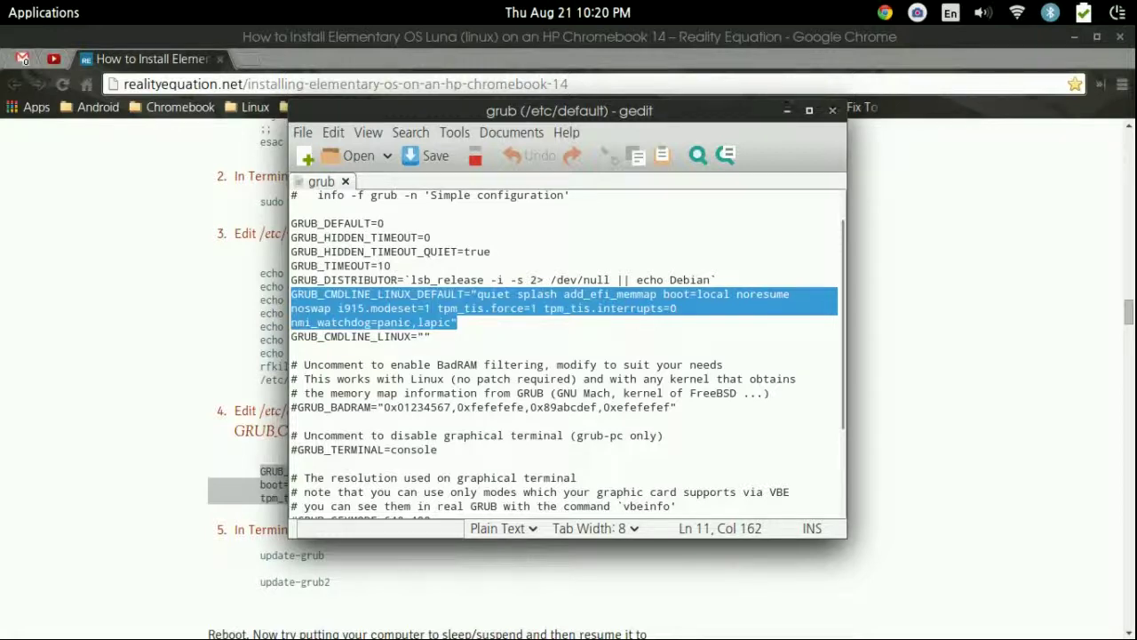
click(833, 110)
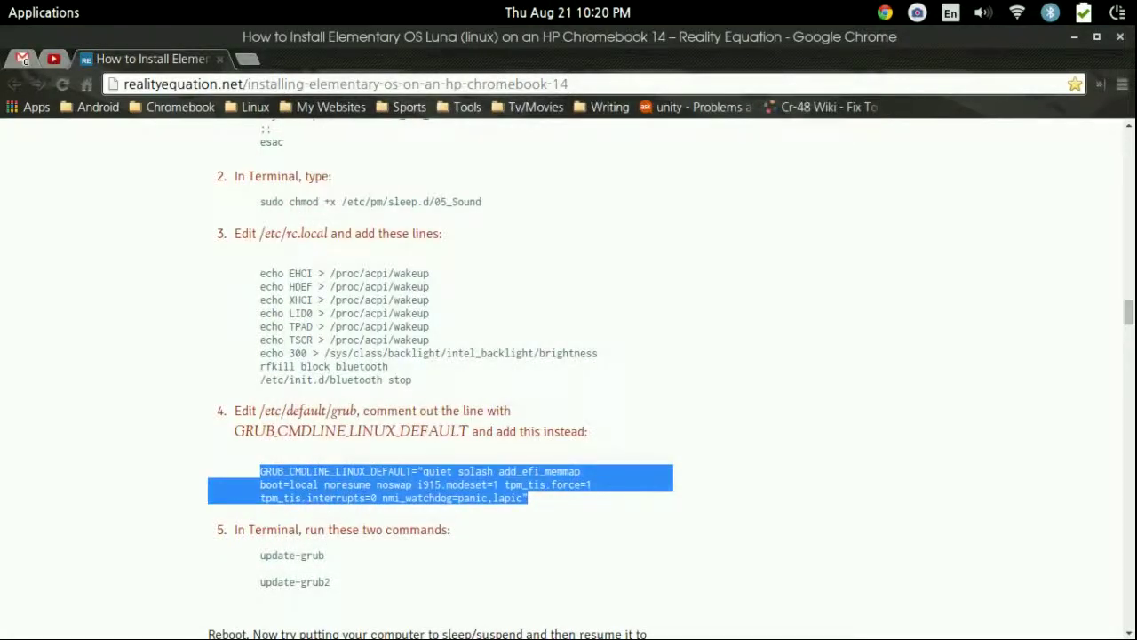
Close the /etc/default Files window and drag the Pantheon Terminal out of the way.
click(794, 604)
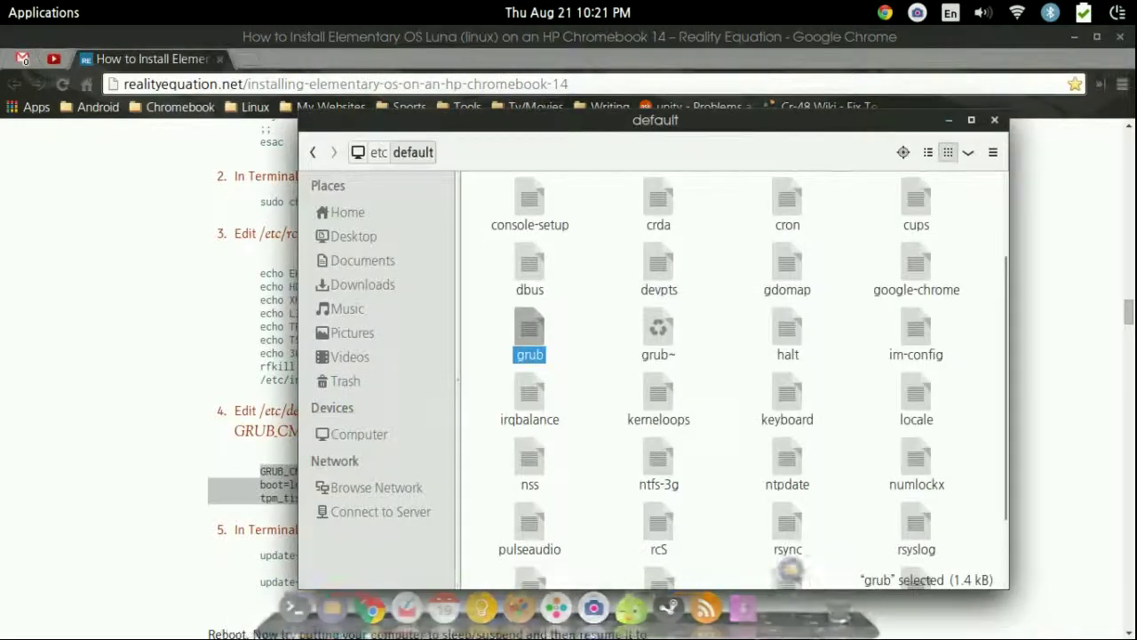
click(995, 120)
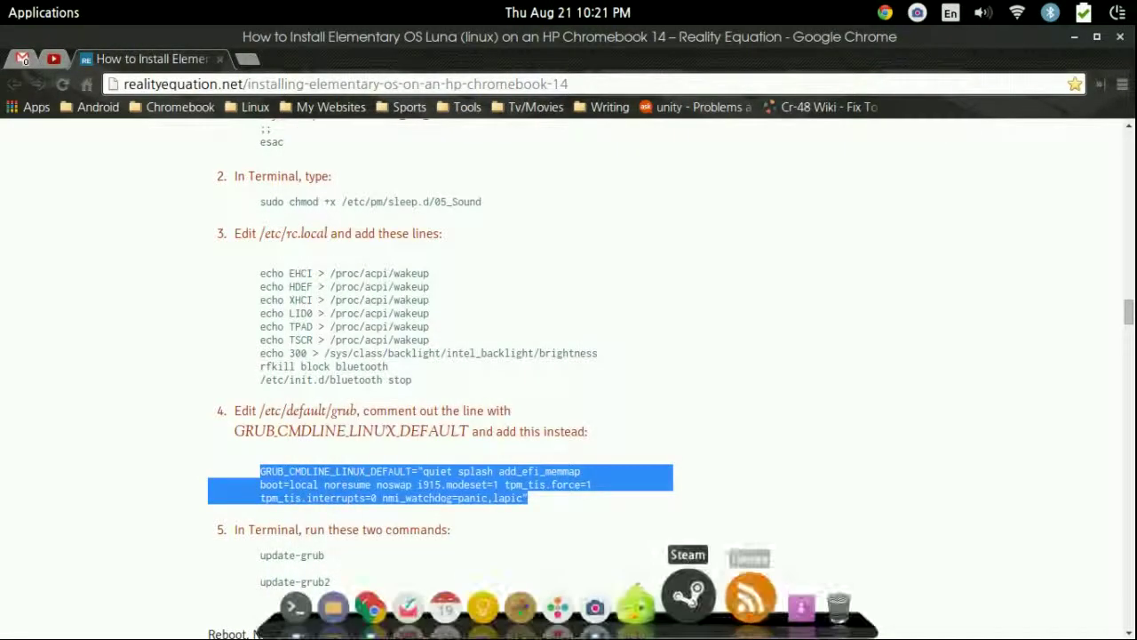
click(320, 591)
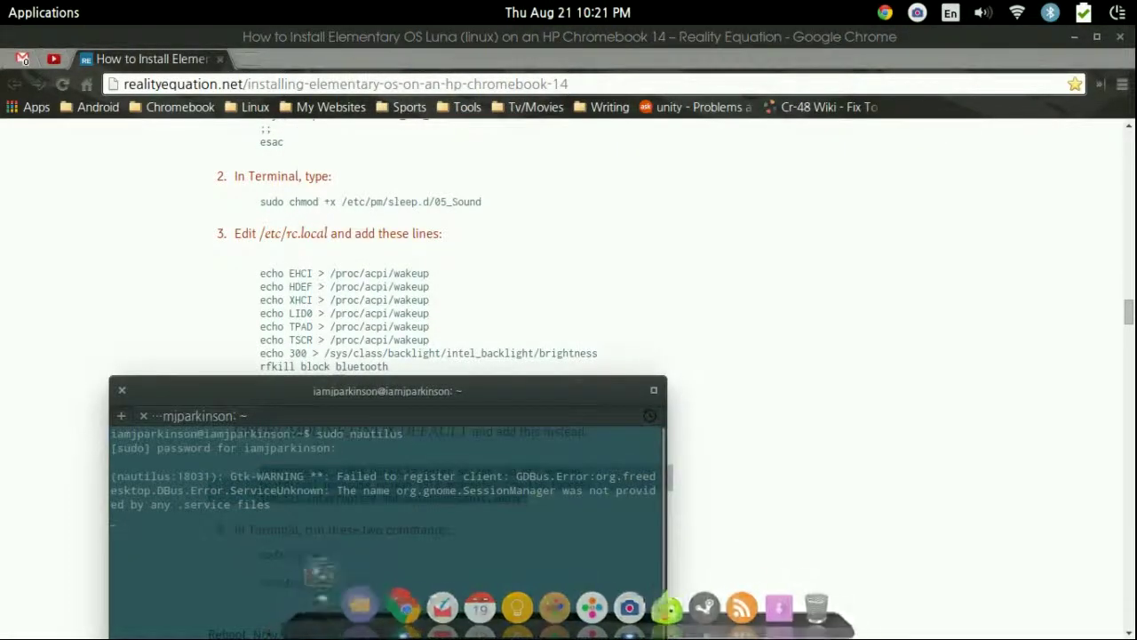
drag(387, 391, 724, 185)
drag(574, 386, 574, 398)
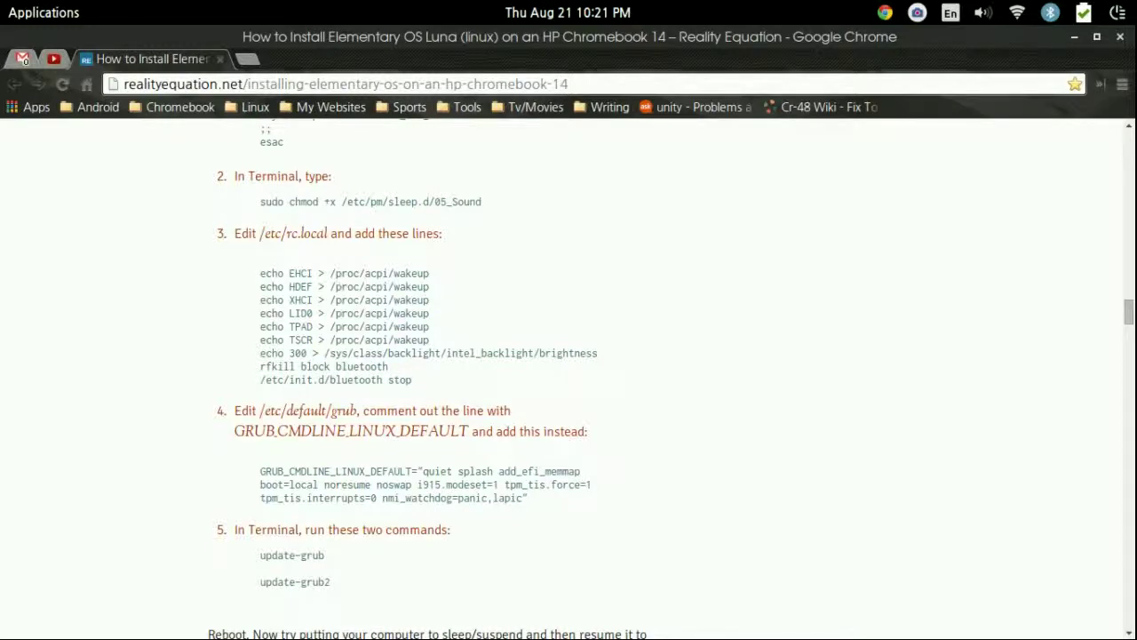
click(1118, 12)
click(799, 320)
scroll(569, 378, down, 1)
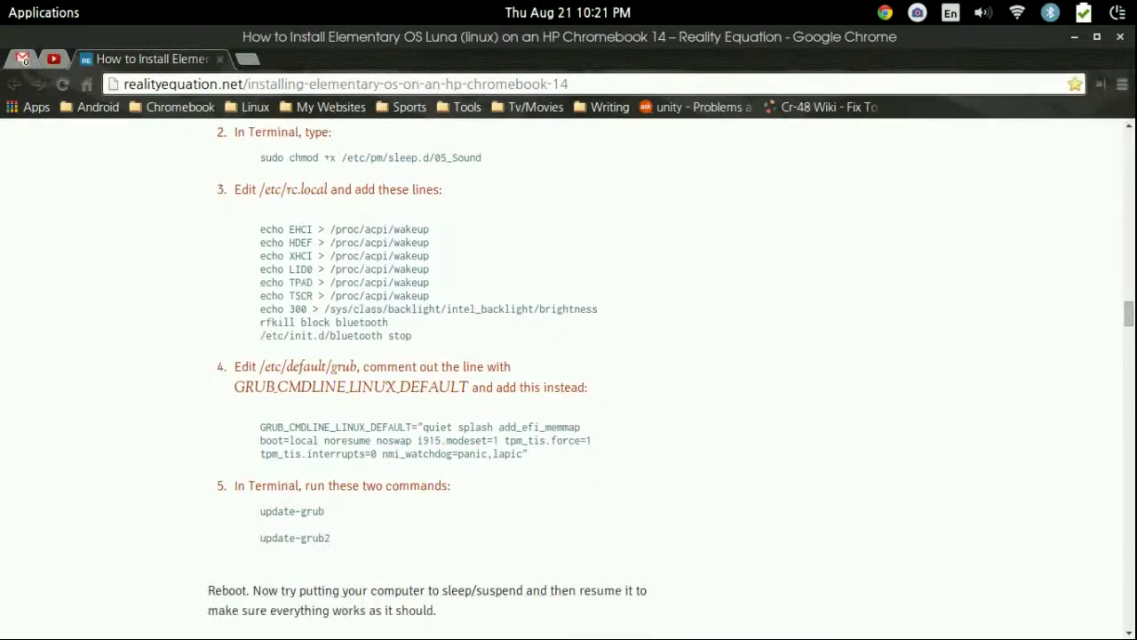
scroll(438, 378, down, 2)
scroll(439, 379, up, 2)
scroll(569, 373, up, 2)
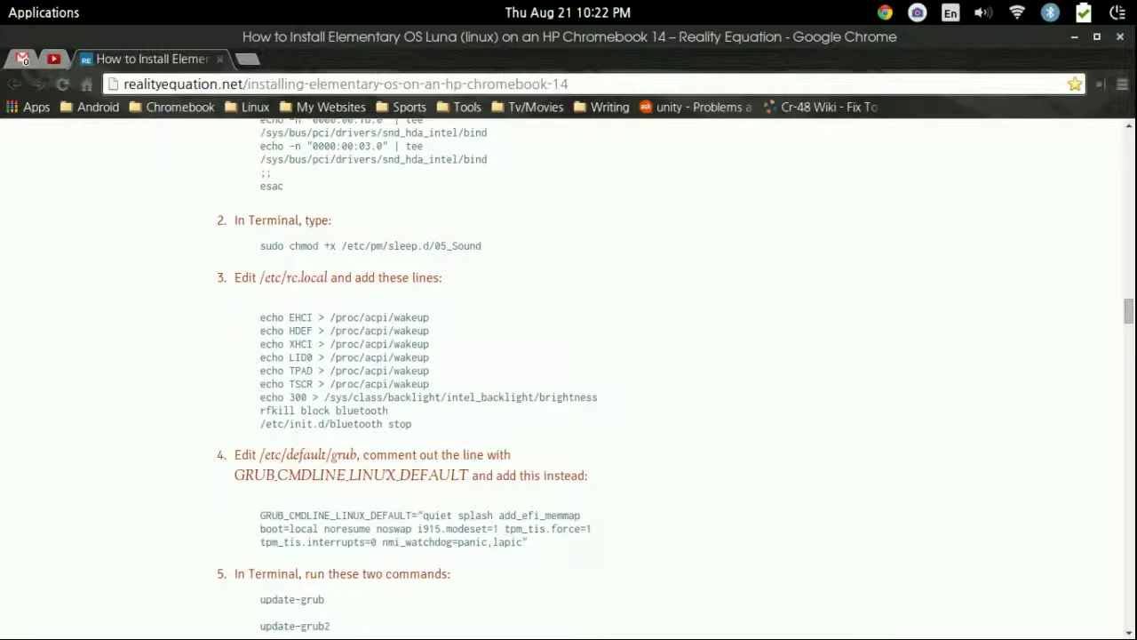